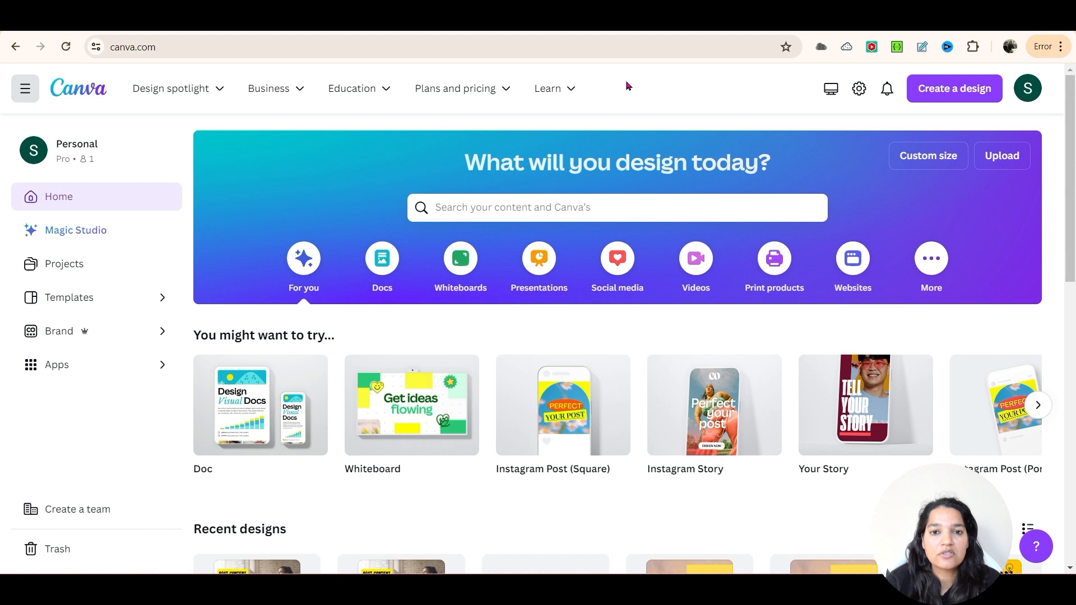
Step: Create a new blank Facebook Post (Square) design by searching the design types for "facebook post"
click(947, 91)
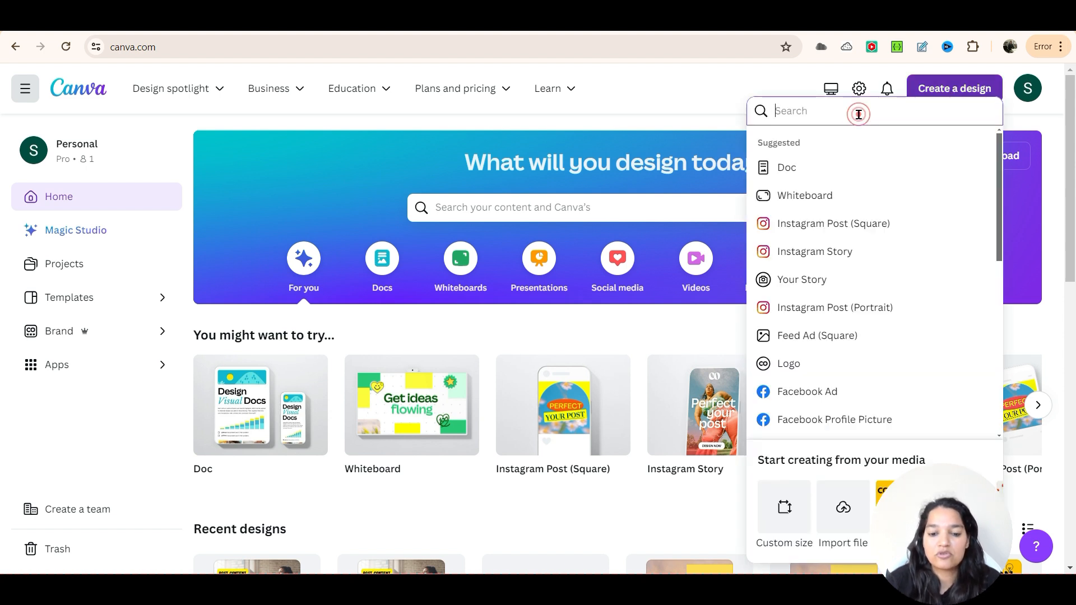
text(facebook post)
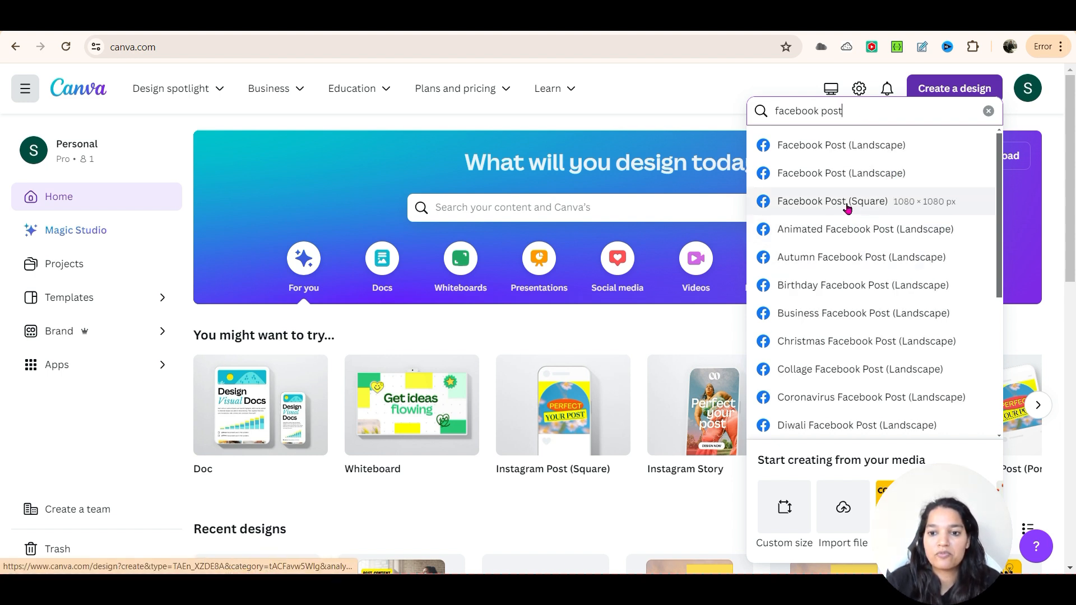
click(870, 203)
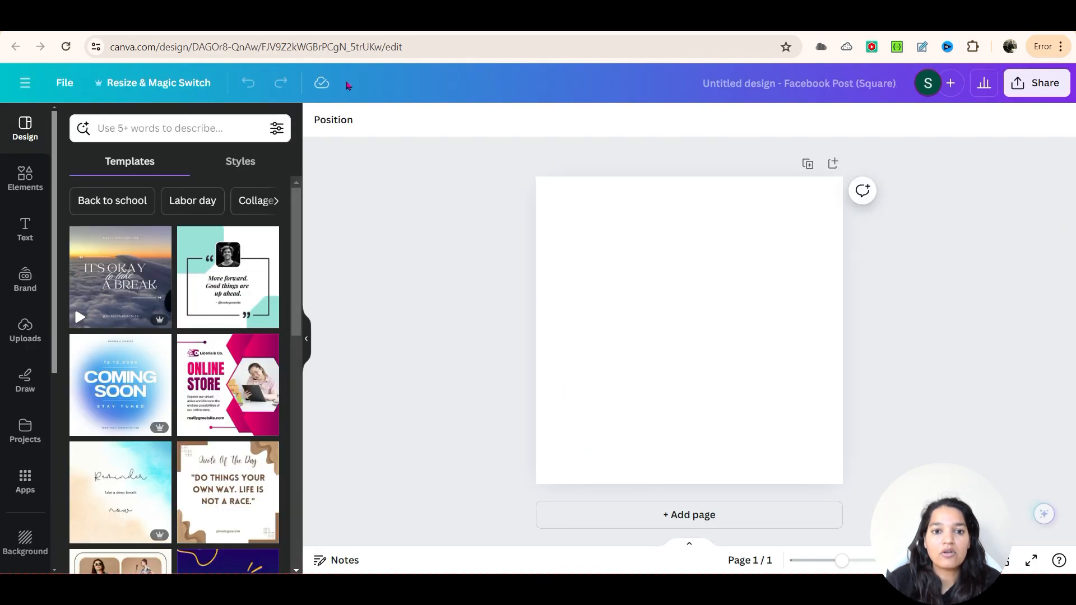
Step: Switch to ChatGPT and send the prompt "create a table for facebook posts related to Fitness"
key(ctrl+Tab)
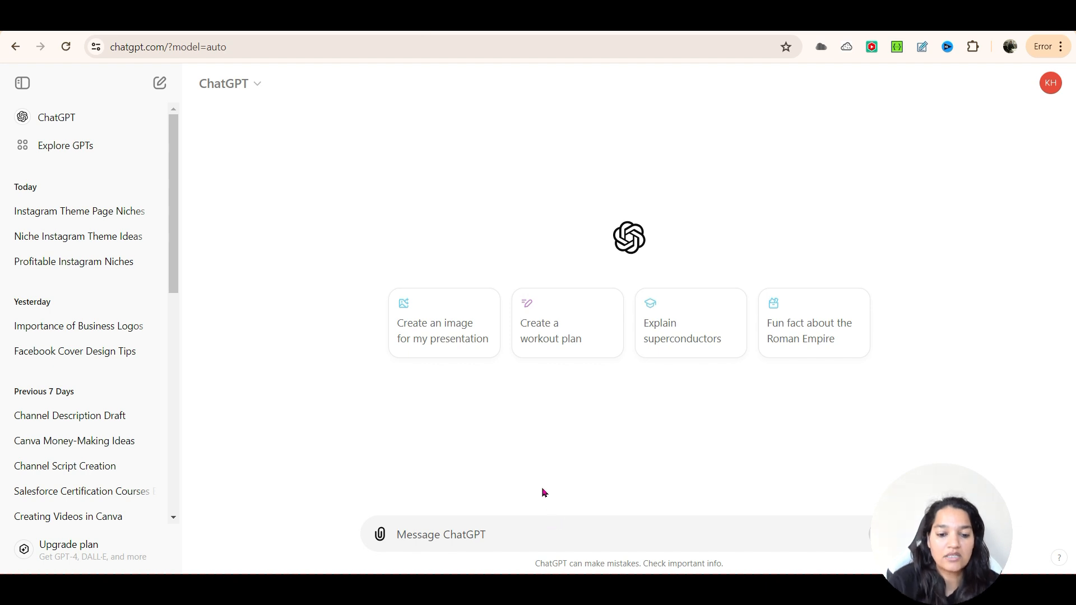
click(510, 526)
text(creat)
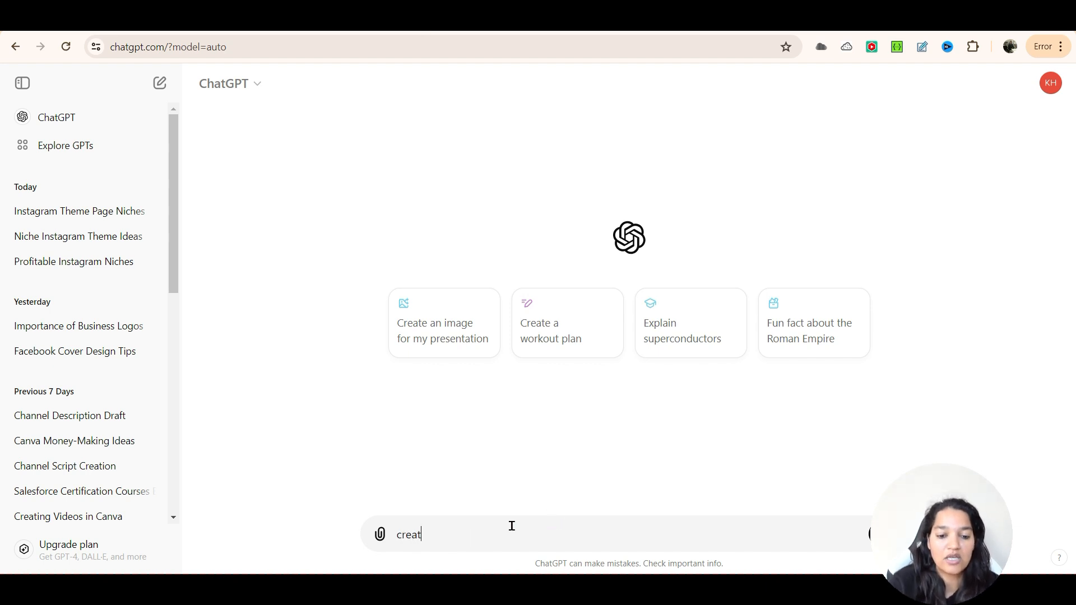
text(e a table for taceboo)
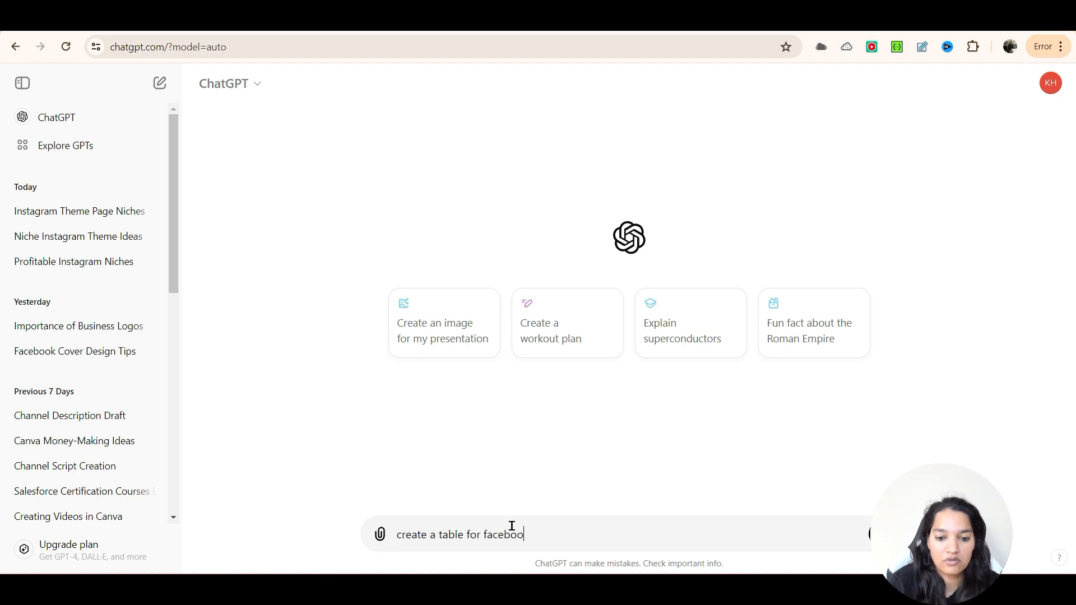
text(k posts )
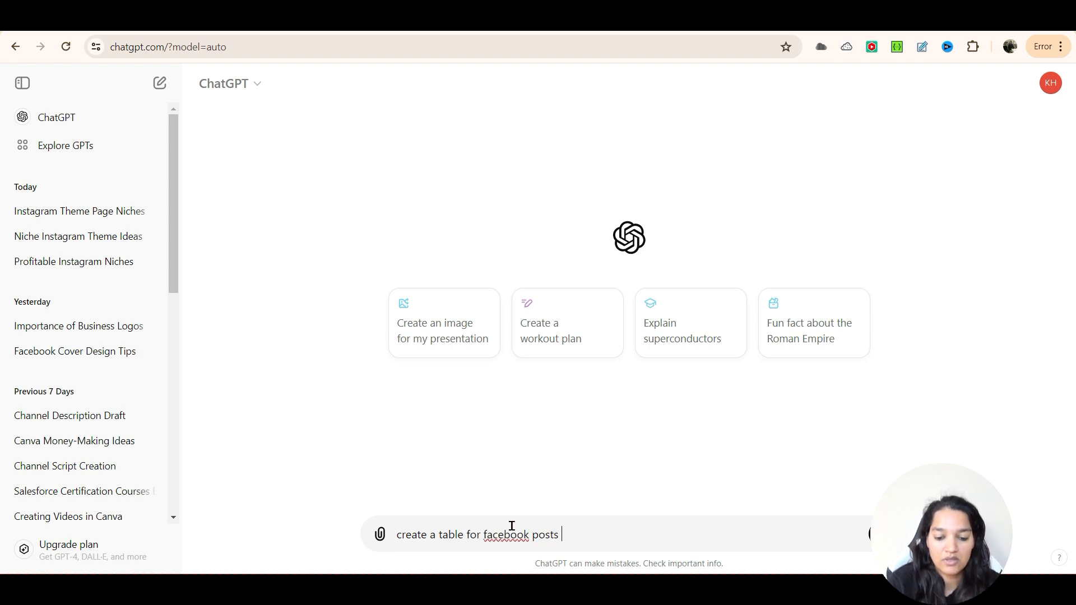
text(related to Fitness)
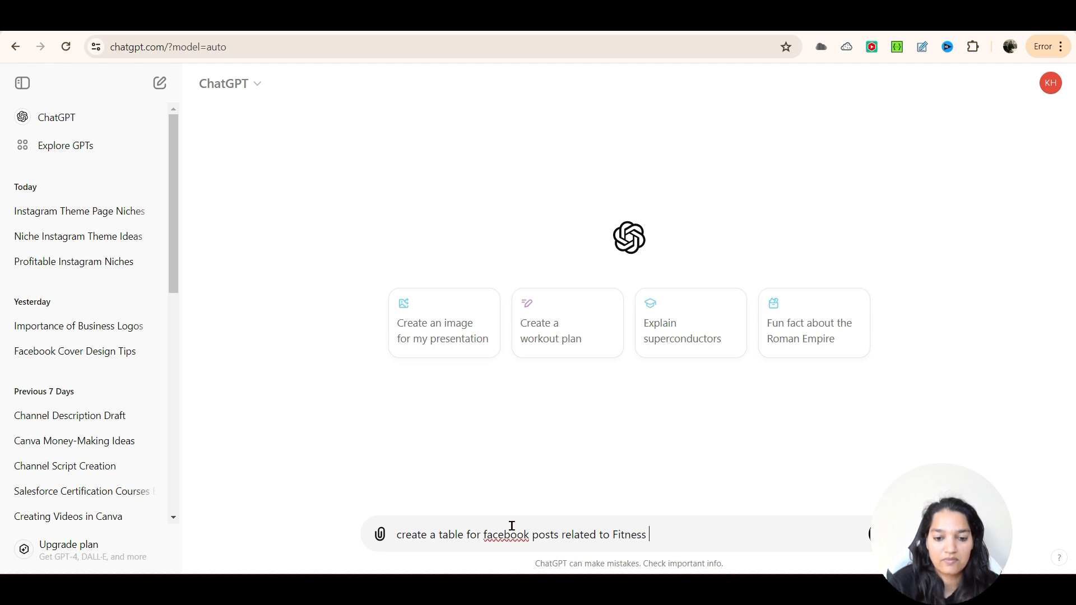
key(Return)
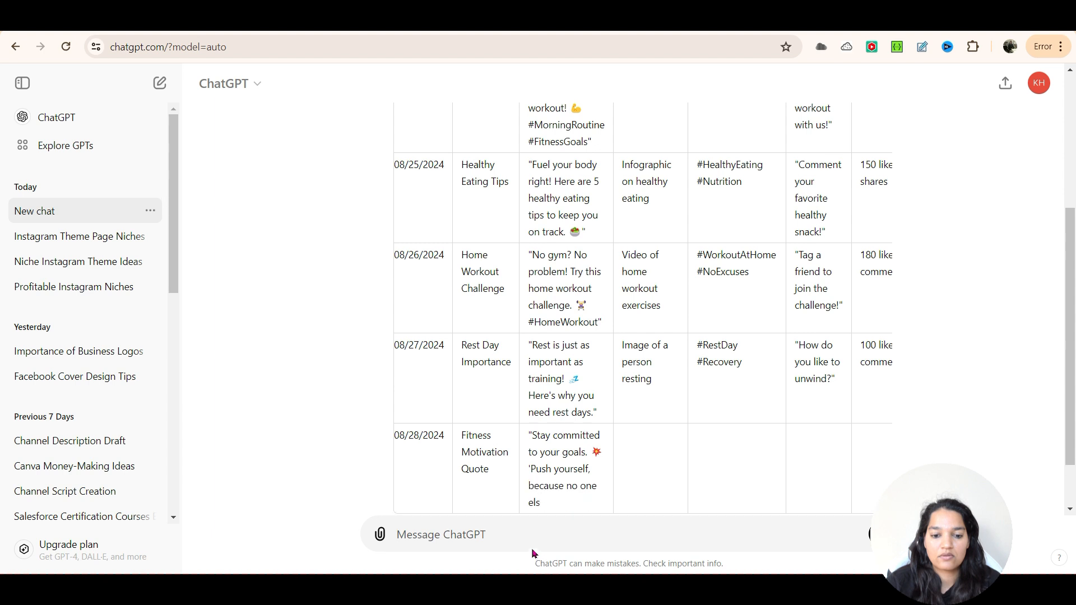
Step: Send the follow-up prompt "give me facebooks posts related to Fitness in a table format"
text(give )
text(me facebooks ide)
text(as for)
text(re)
text(lated)
key(BackSpace)
key(BackSpace)
key(BackSpace)
key(BackSpace)
key(BackSpace)
key(BackSpace)
key(BackSpace)
key(BackSpace)
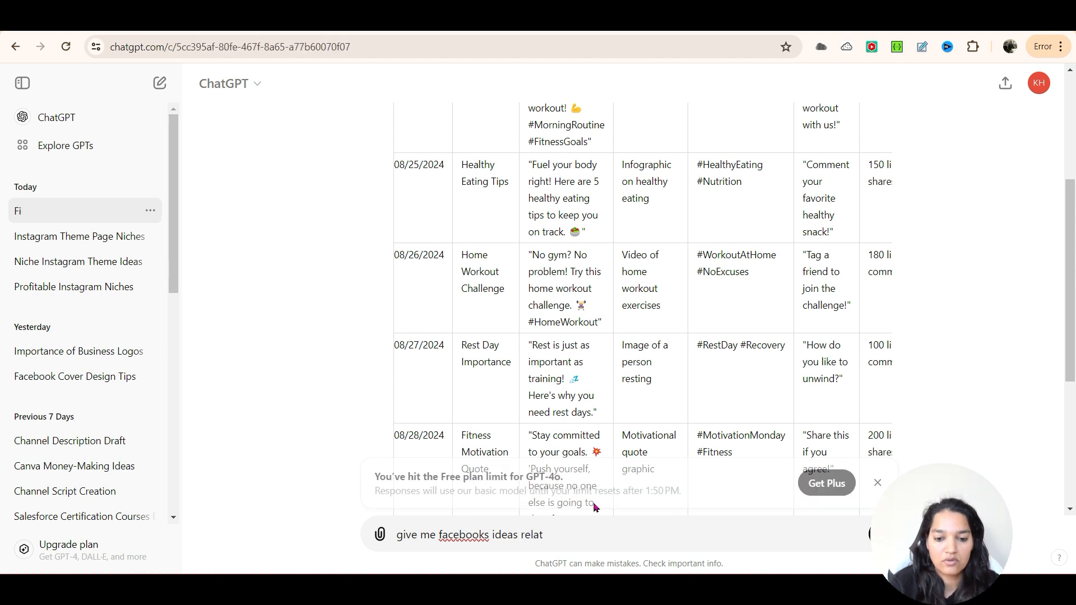
key(BackSpace)
key(BackSpace)
key(BackSpace)
key(BackSpace)
key(BackSpace)
key(BackSpace)
text(po)
key(BackSpace)
key(BackSpace)
text(post)
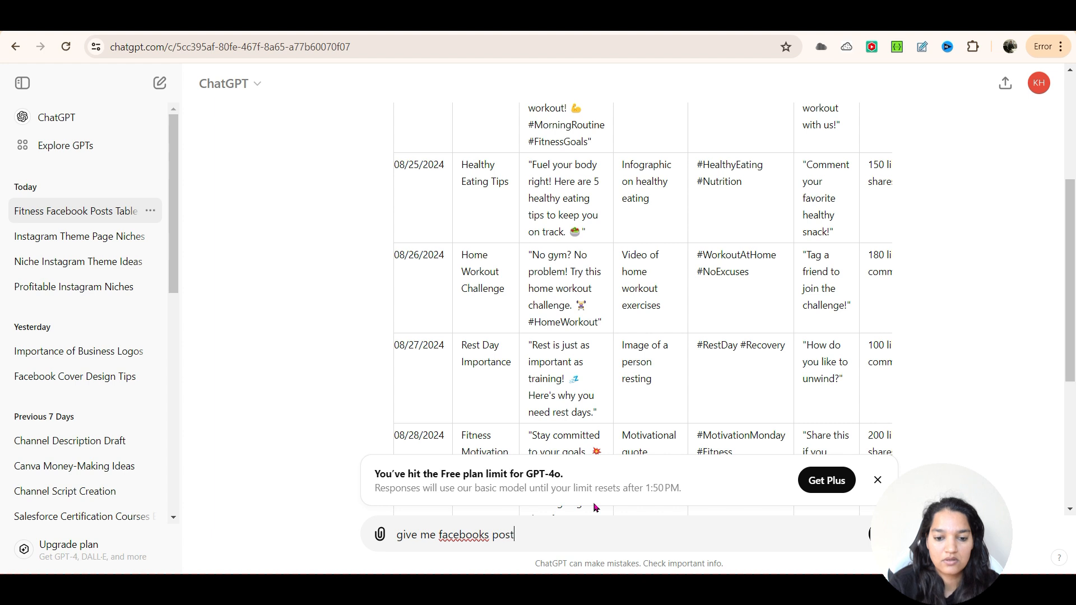
text(s related to Fitness in a table format)
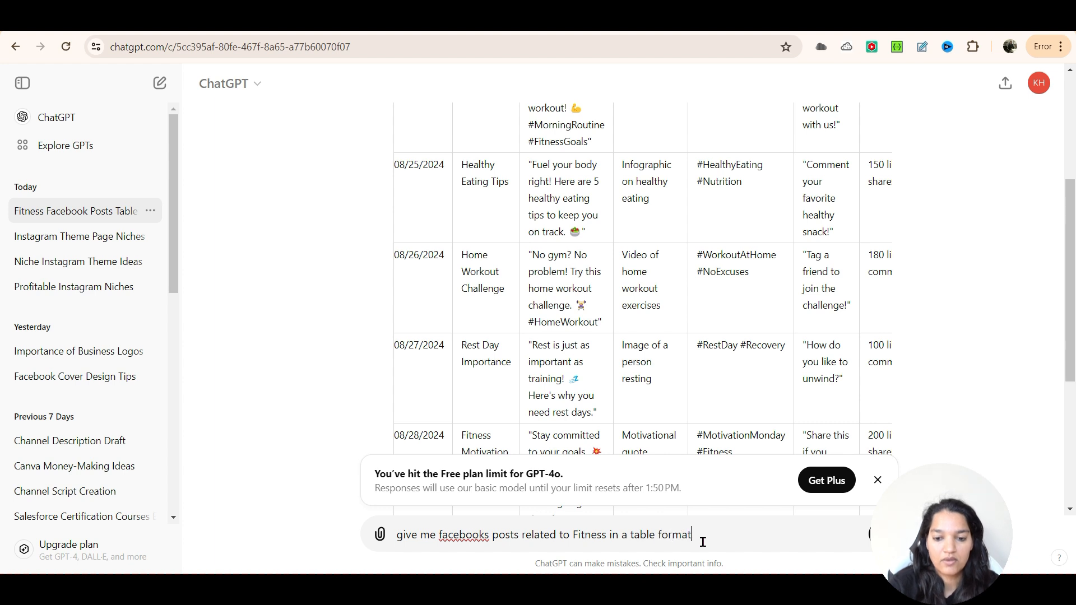
key(Return)
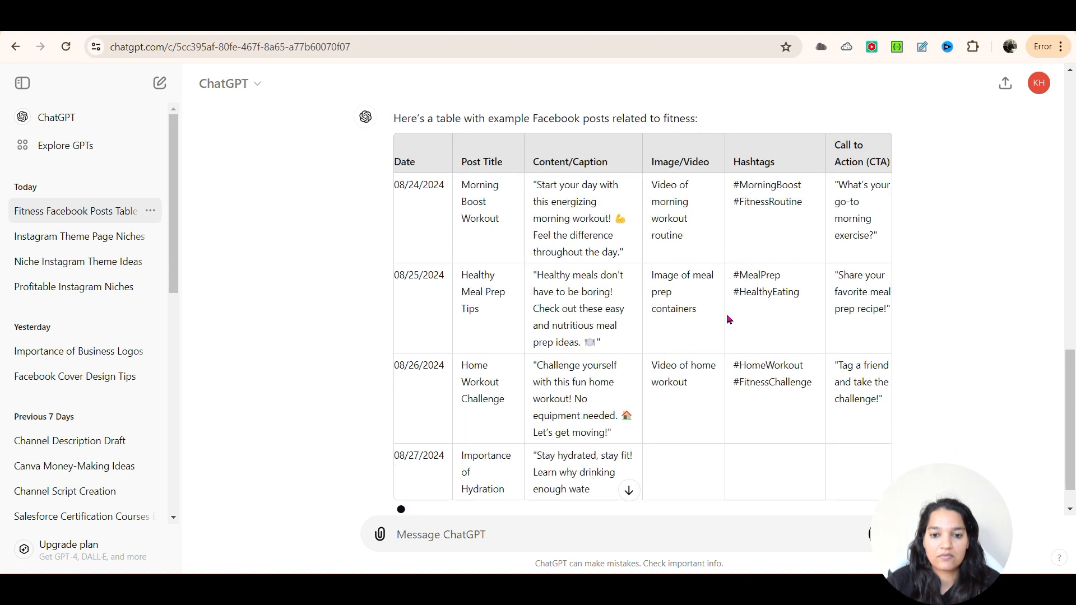
Step: Copy the new table's header row, from Date to Call to Action (CTA), and paste it into cell A1 of a blank Excel workbook
scroll(367, 224, up, 5)
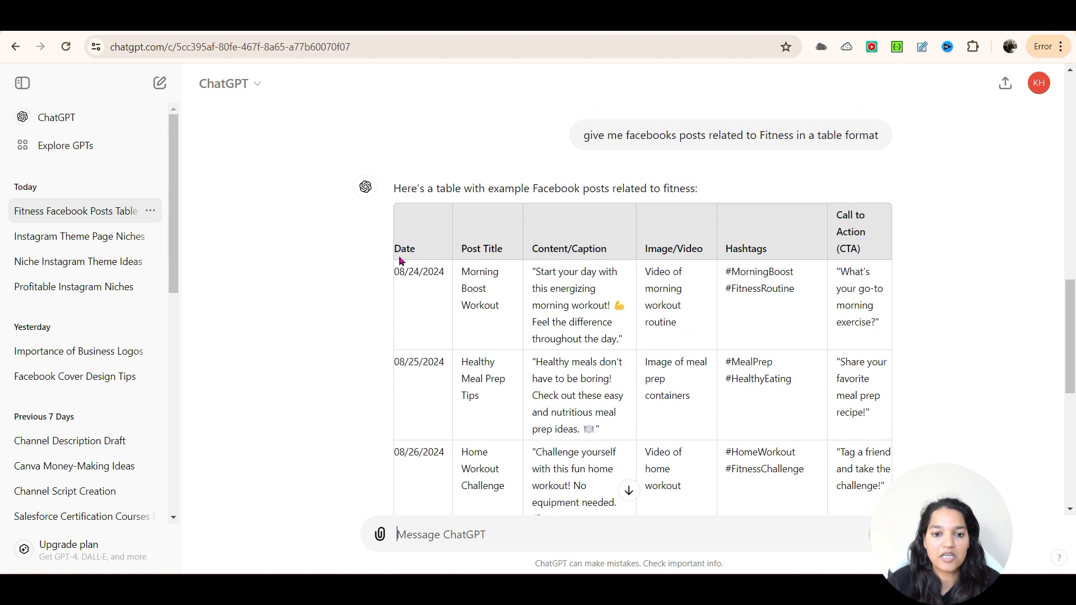
drag(398, 245, 865, 251)
key(ctrl+c)
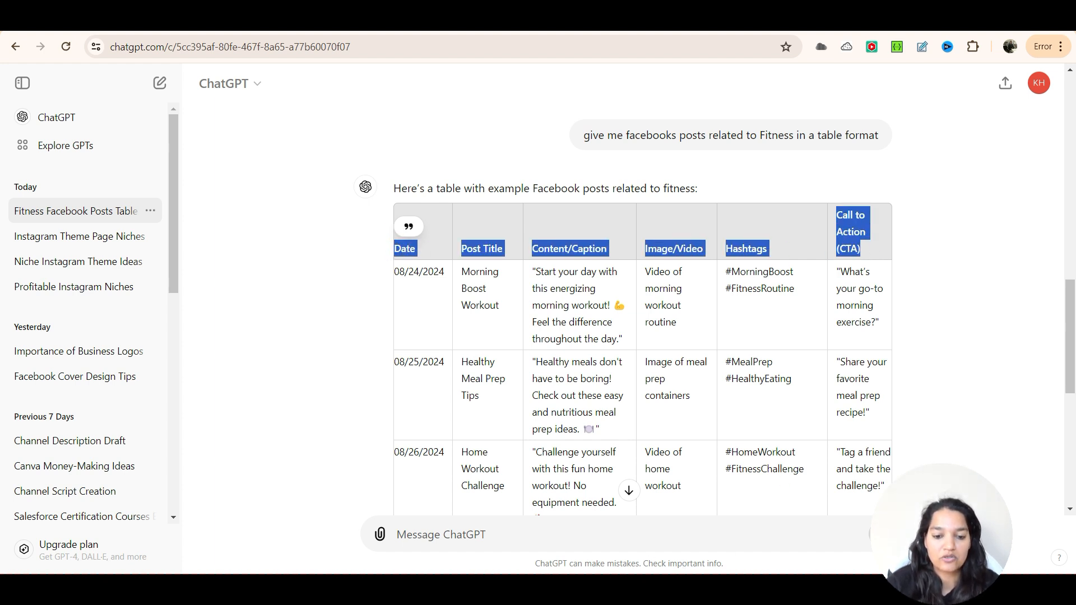
key(super)
text(excel)
click(439, 146)
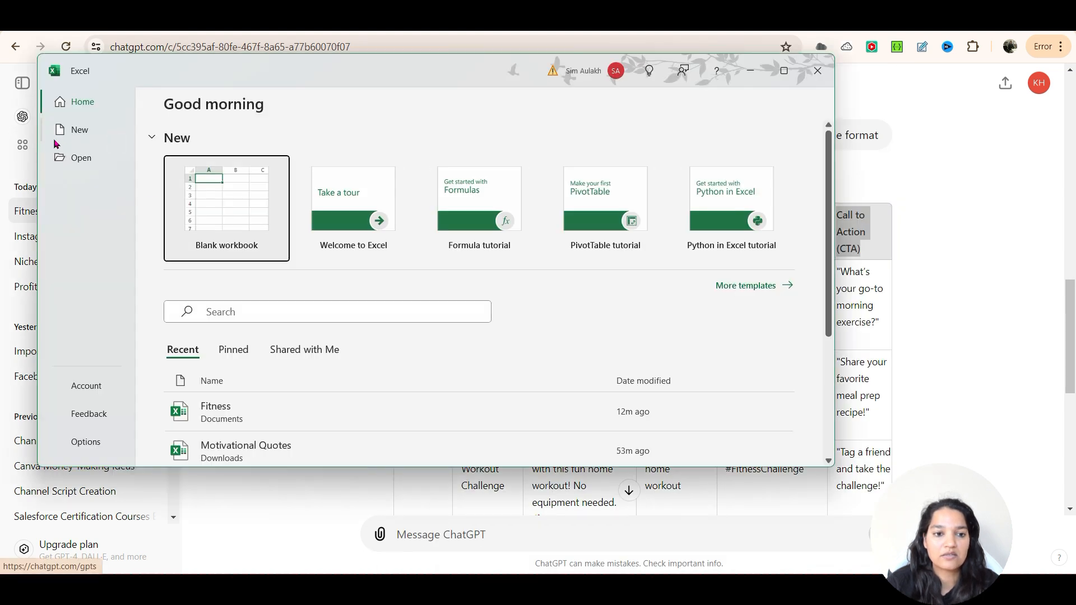
double_click(170, 194)
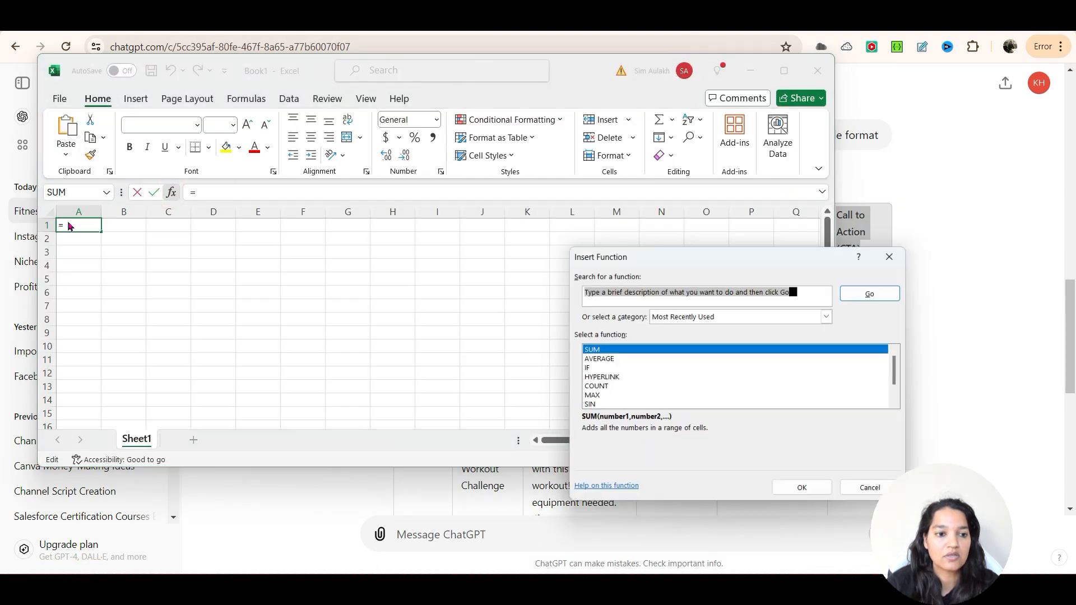
key(Escape)
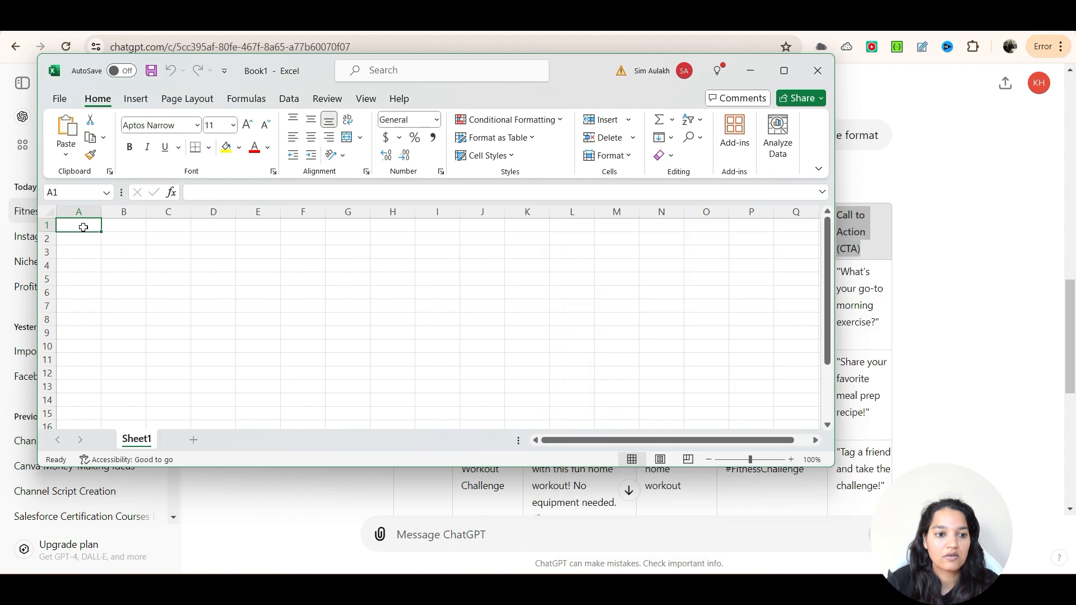
key(ctrl+v)
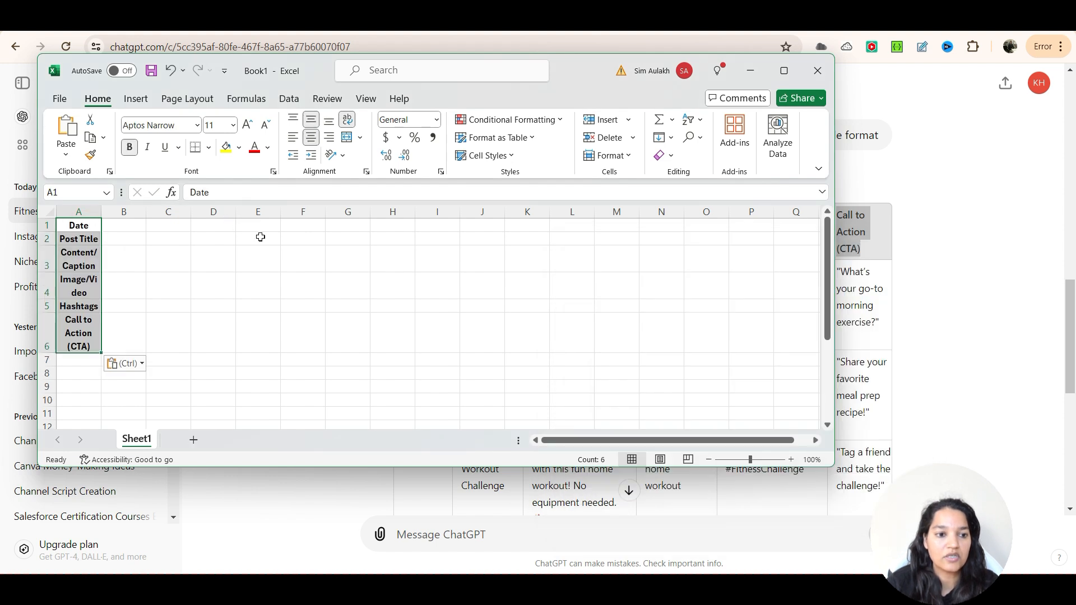
Step: Move the Post Title, Content/Caption and Image/Video headings from column A to cells B1, C1 and D1
click(74, 237)
key(ctrl+c)
click(119, 220)
key(ctrl+v)
click(87, 249)
key(ctrl+x)
click(154, 220)
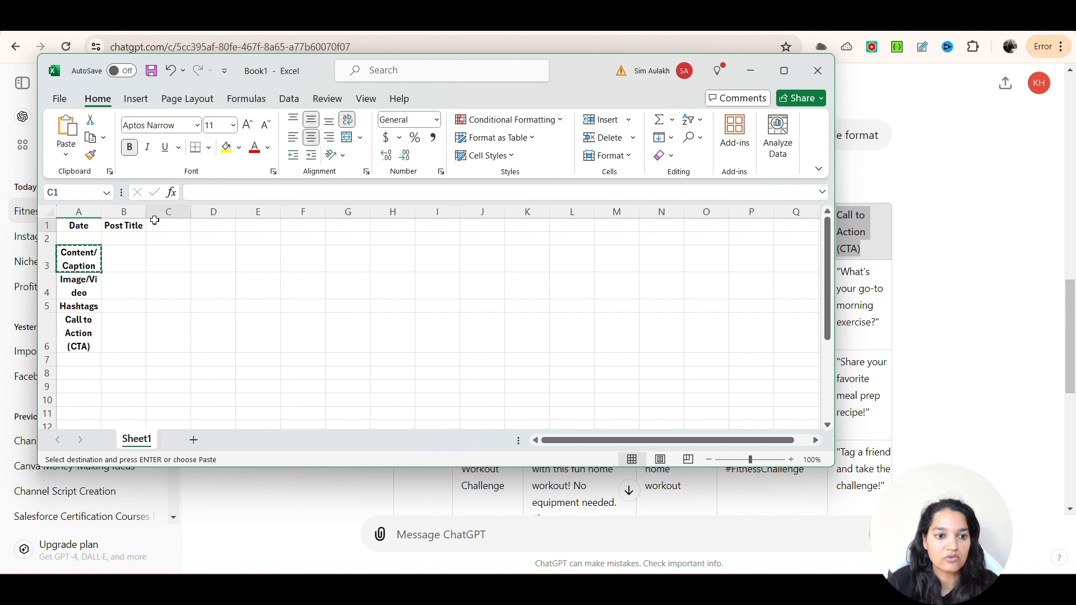
key(ctrl+v)
click(81, 285)
key(ctrl+x)
click(211, 230)
key(ctrl+v)
Step: Move the Hashtags heading to E1 and Call to Action (CTA) to F1, and autofit the Date column's width
click(78, 295)
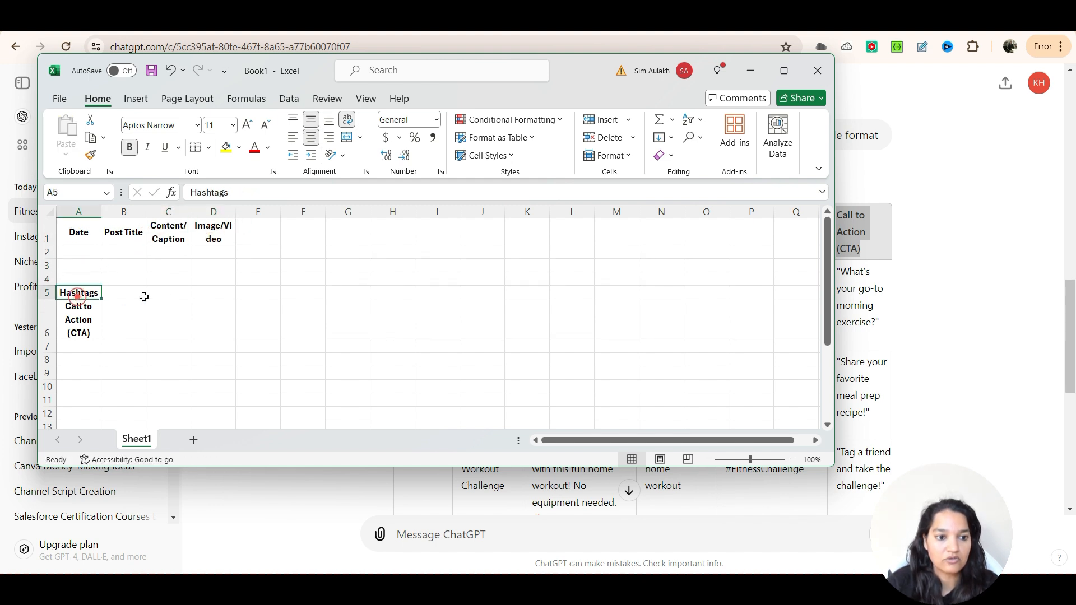
key(ctrl+x)
click(251, 225)
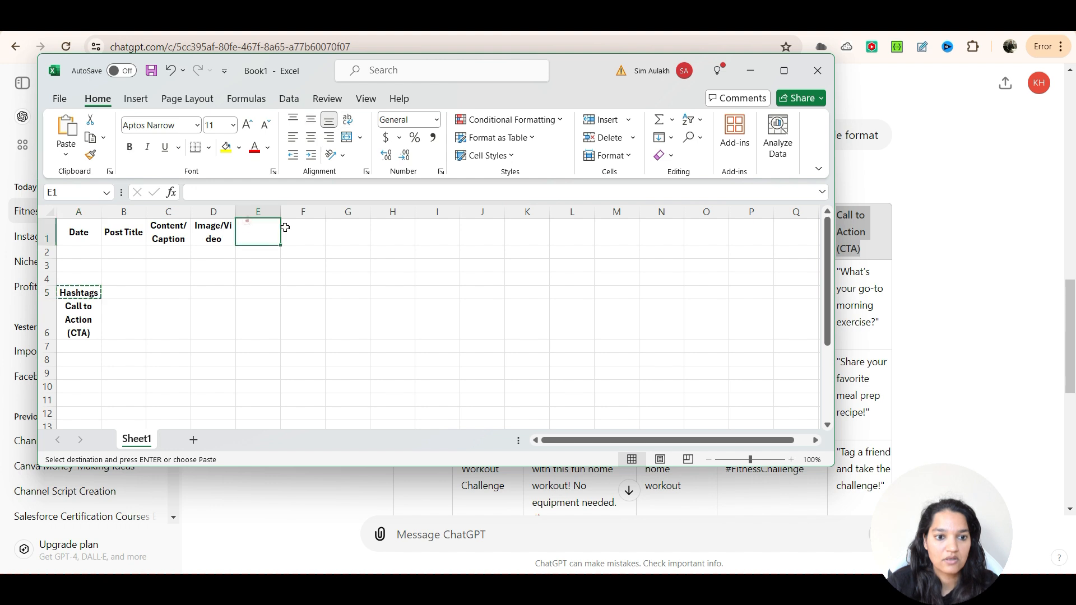
key(ctrl+v)
click(70, 308)
key(ctrl+x)
click(309, 222)
key(ctrl+v)
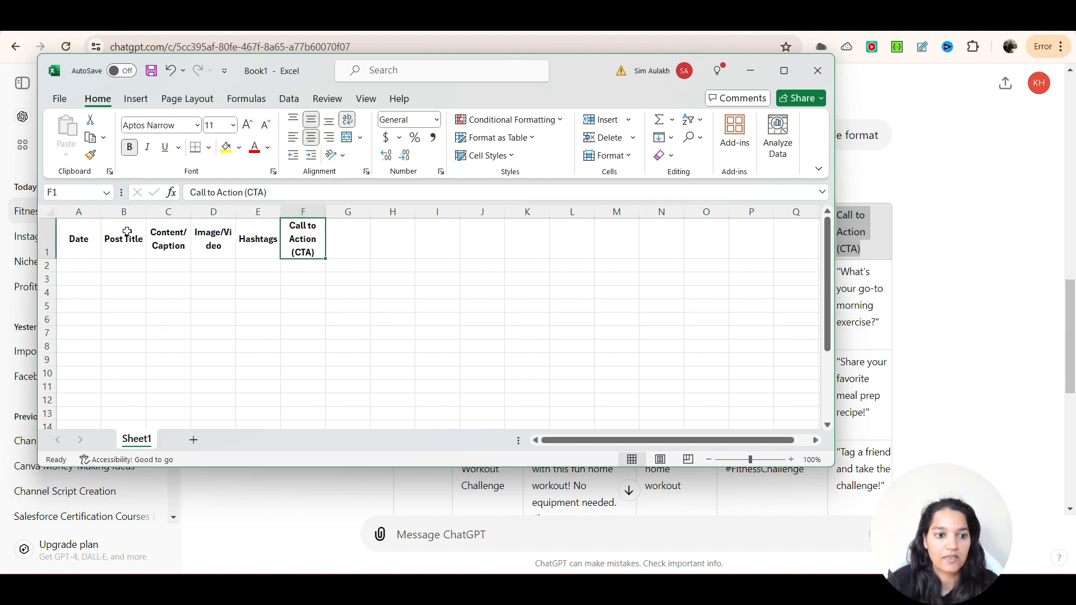
click(53, 235)
double_click(103, 214)
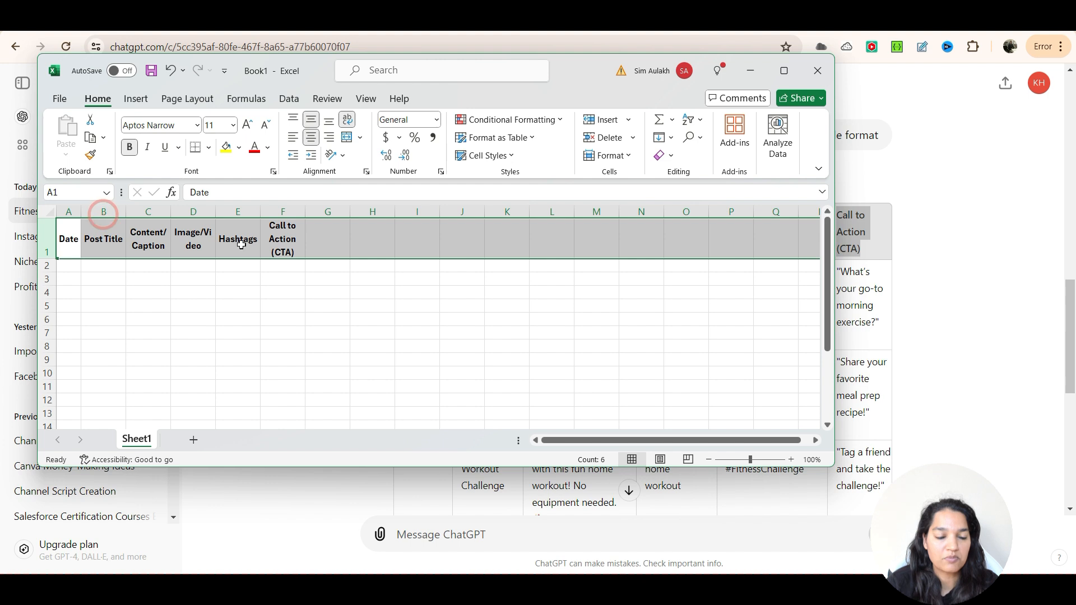
Step: Copy all data rows of the fitness posts table from ChatGPT and paste them into the Excel sheet starting at A2
click(985, 237)
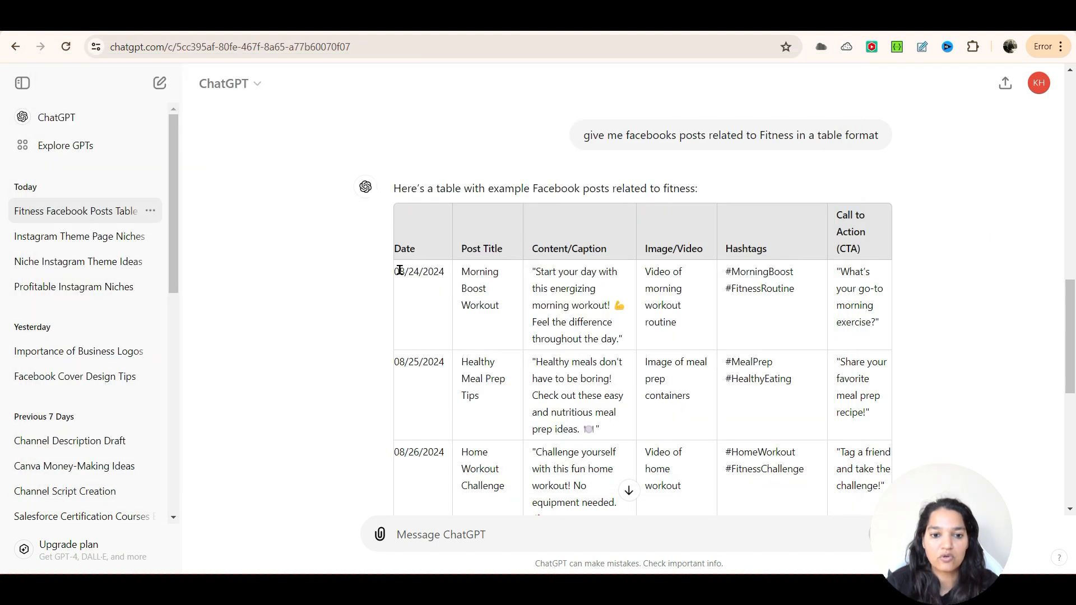
drag(423, 272, 399, 272)
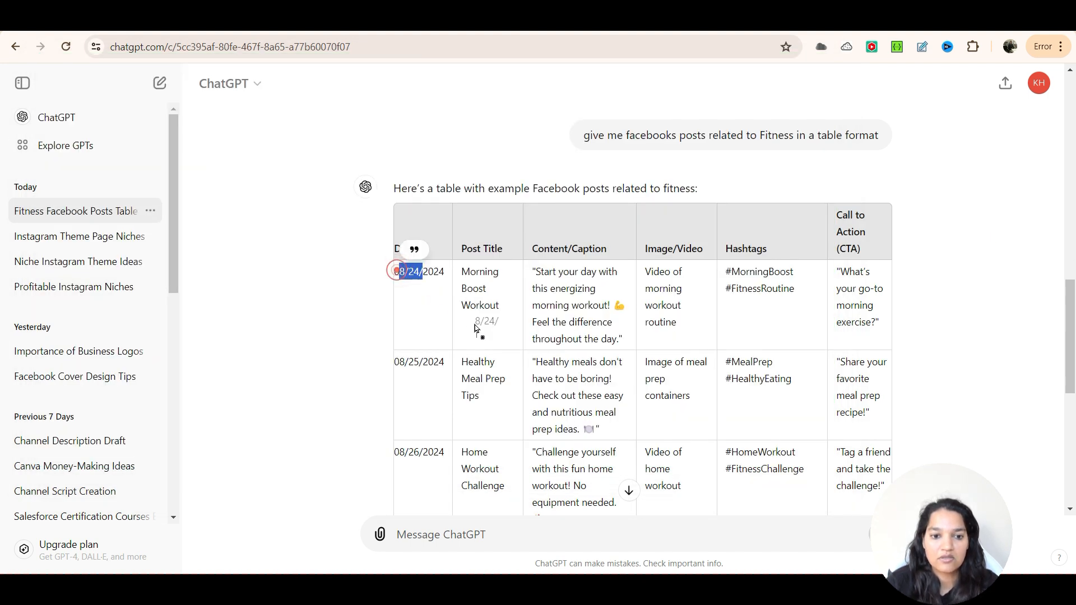
drag(395, 271, 828, 358)
key(alt+Tab)
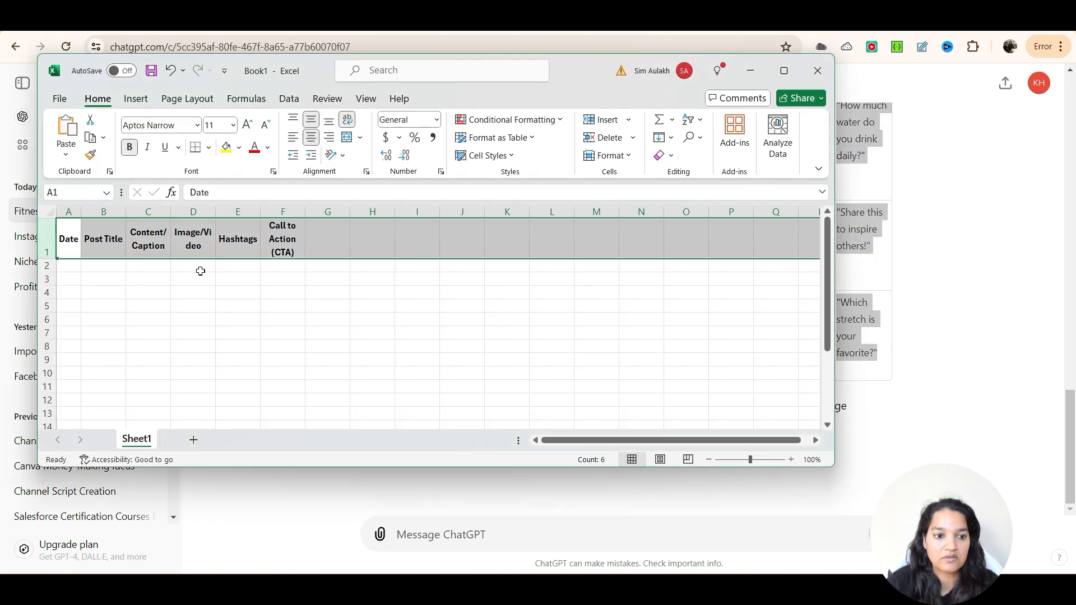
click(70, 265)
key(ctrl+v)
click(336, 324)
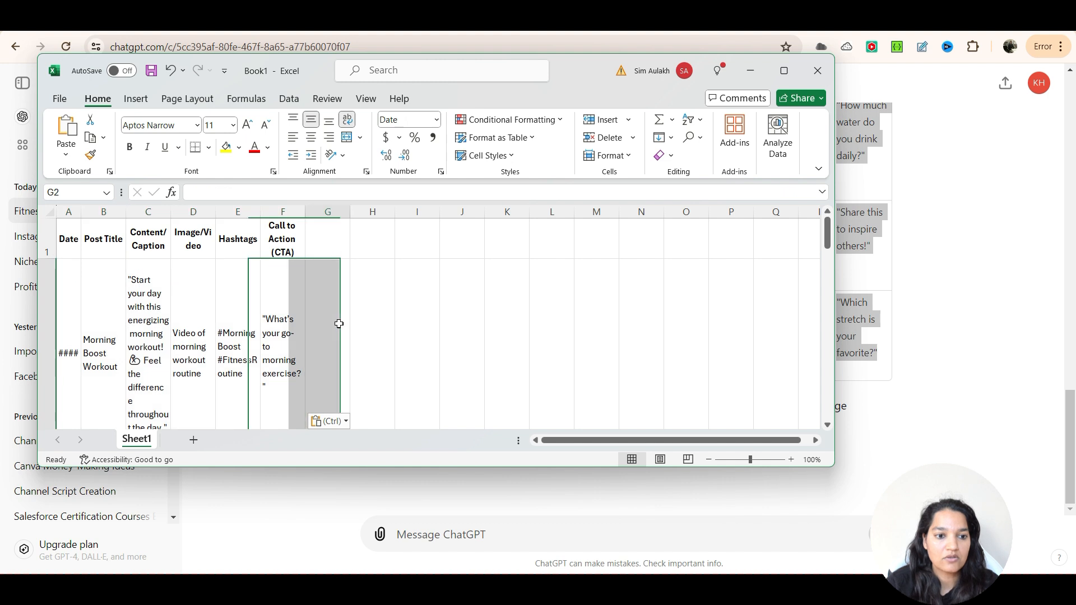
Step: Autofit the Date column and widen the Post Title, Content/Caption and Image/Video columns to fit the pasted text
double_click(82, 212)
drag(148, 216, 211, 217)
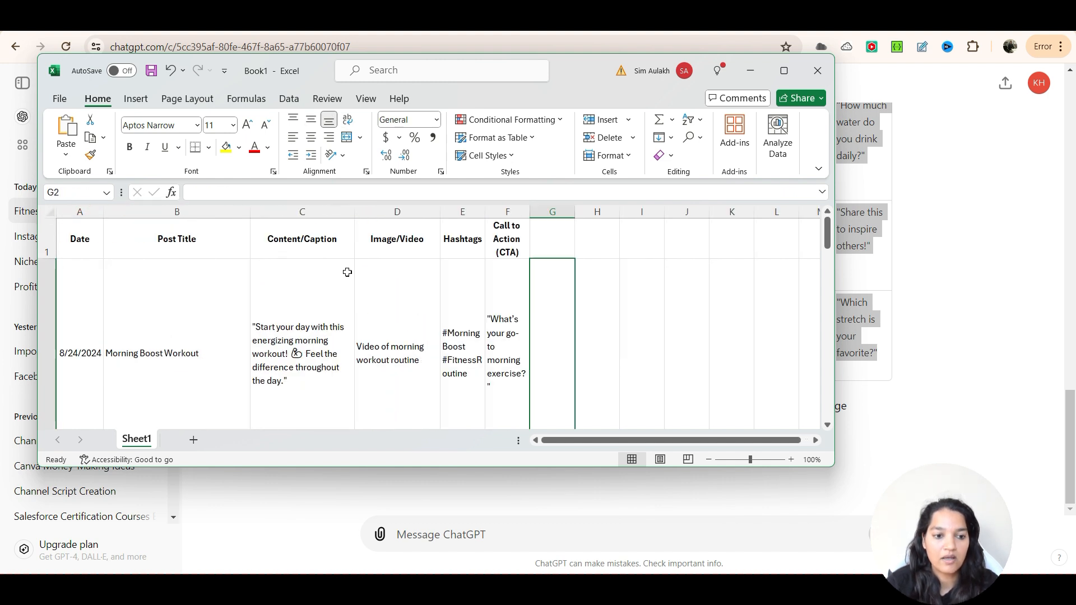
scroll(231, 314, down, 5)
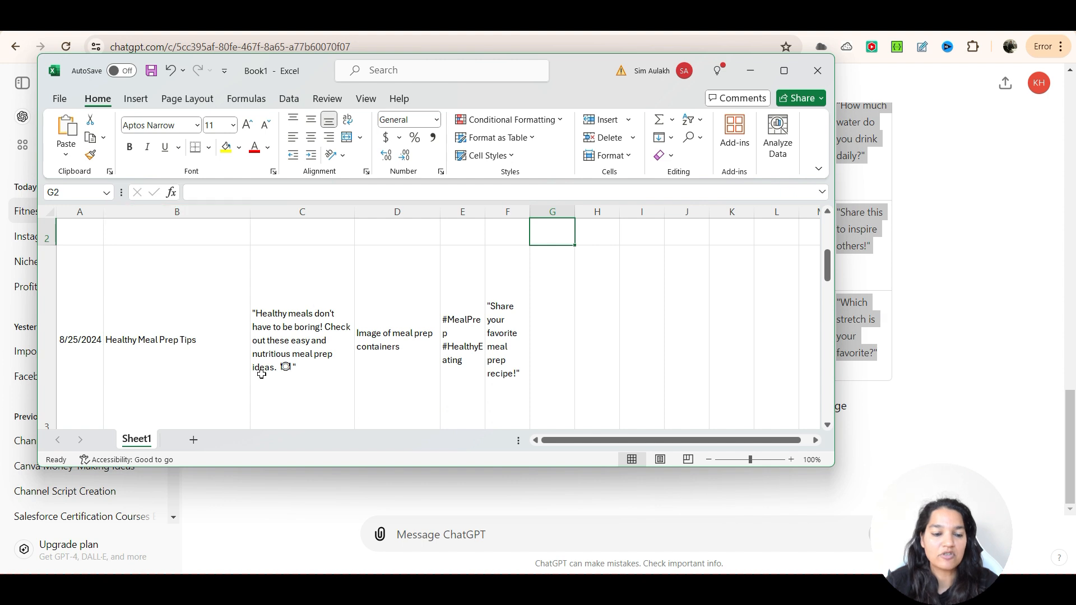
scroll(317, 305, up, 2)
Step: Save the workbook as an Excel Workbook named Fitness in the Downloads folder
click(65, 100)
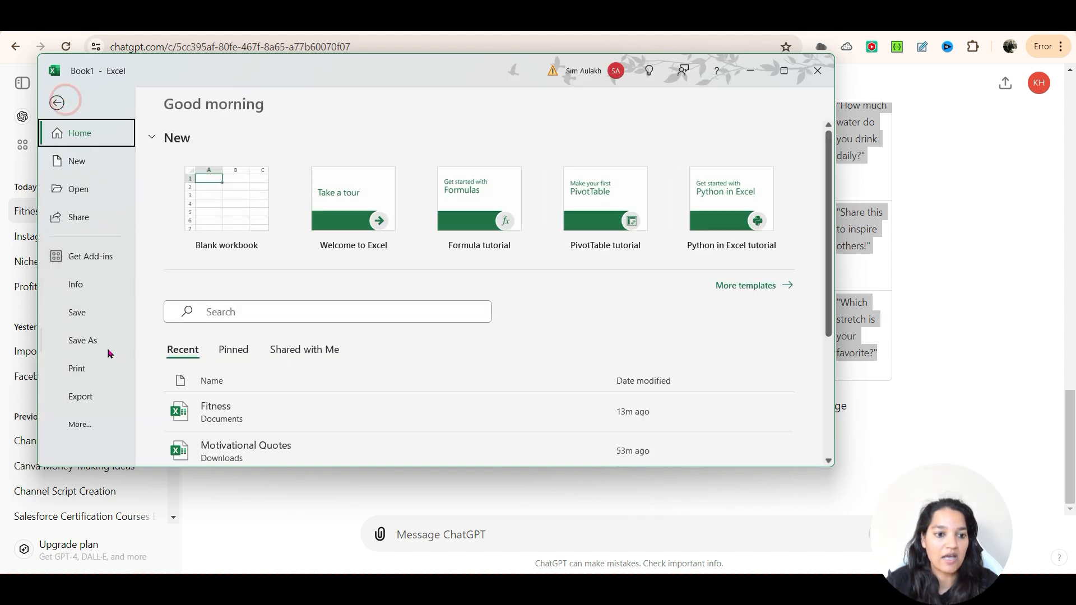
click(84, 340)
click(229, 417)
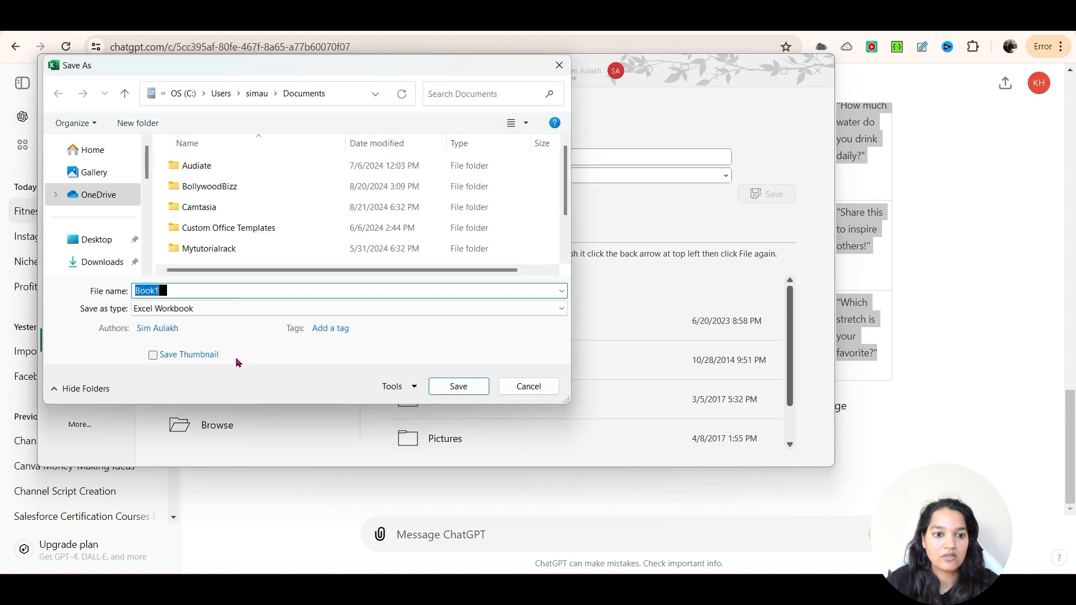
click(102, 261)
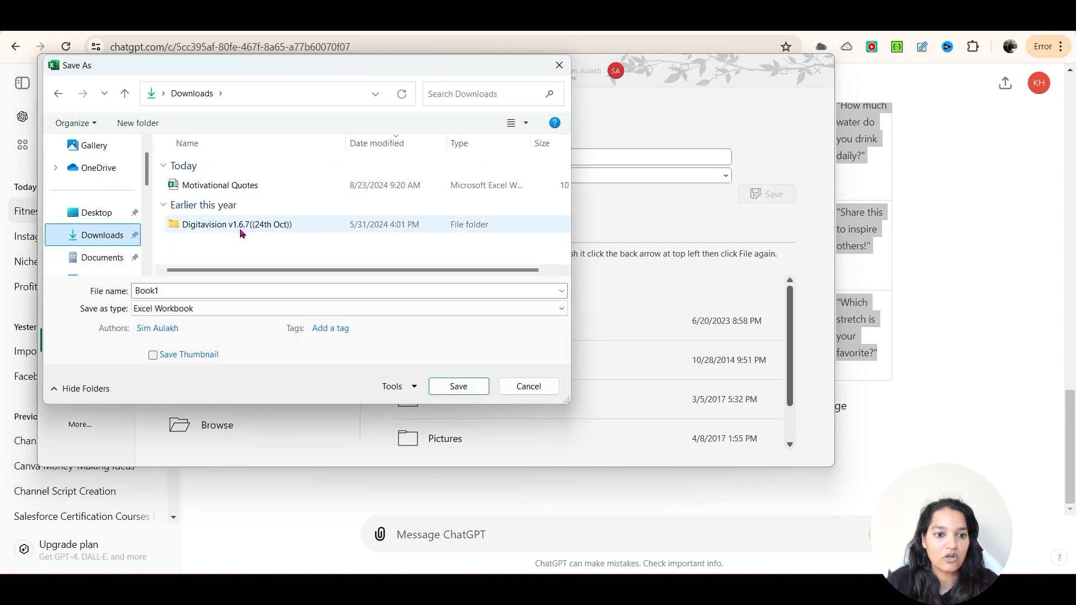
click(201, 291)
text(Fitness)
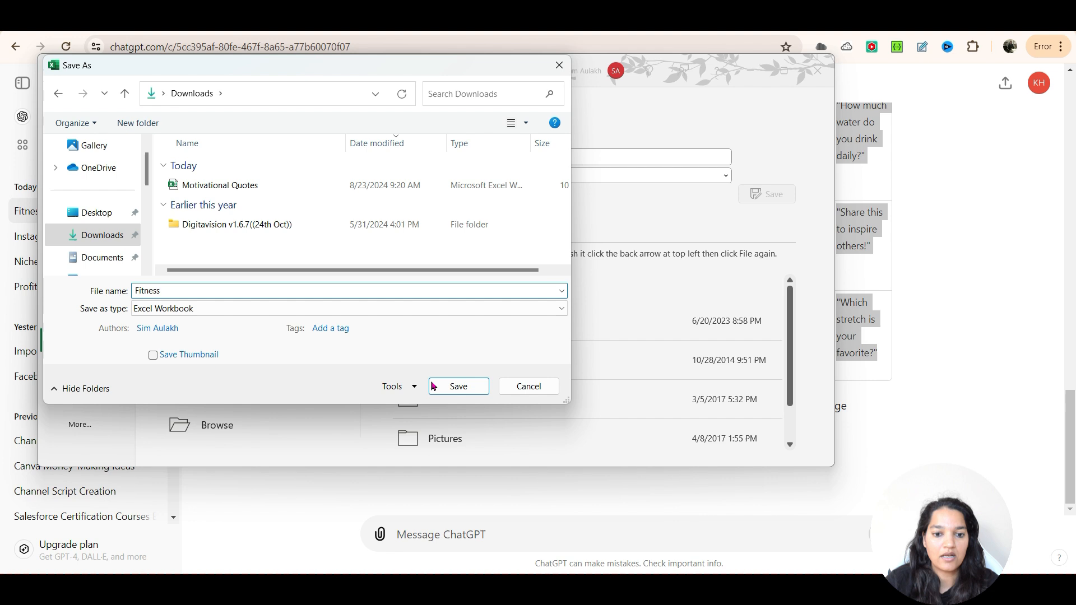
click(458, 386)
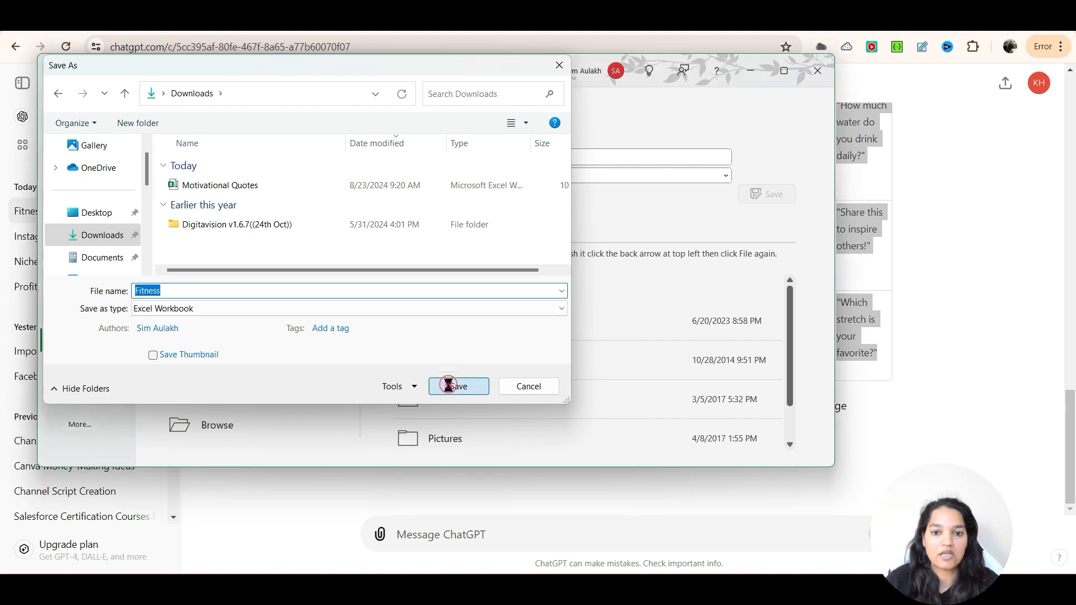
Step: Maximize the workbook window and examine the first post's title, caption, image/video, hashtags and call-to-action cells in row 2
click(784, 72)
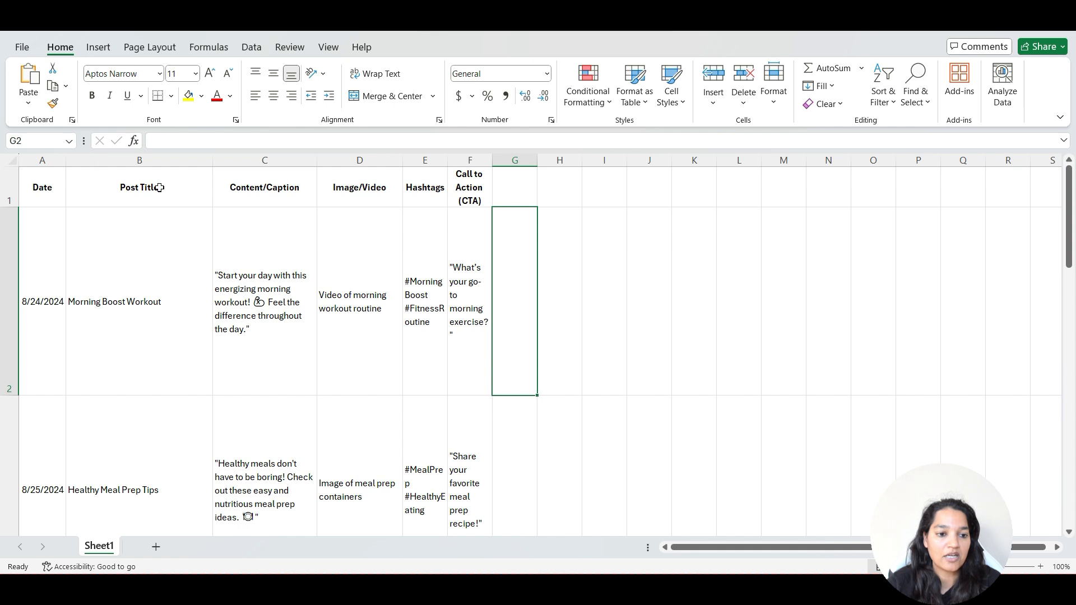
drag(137, 245, 116, 452)
drag(240, 212, 240, 249)
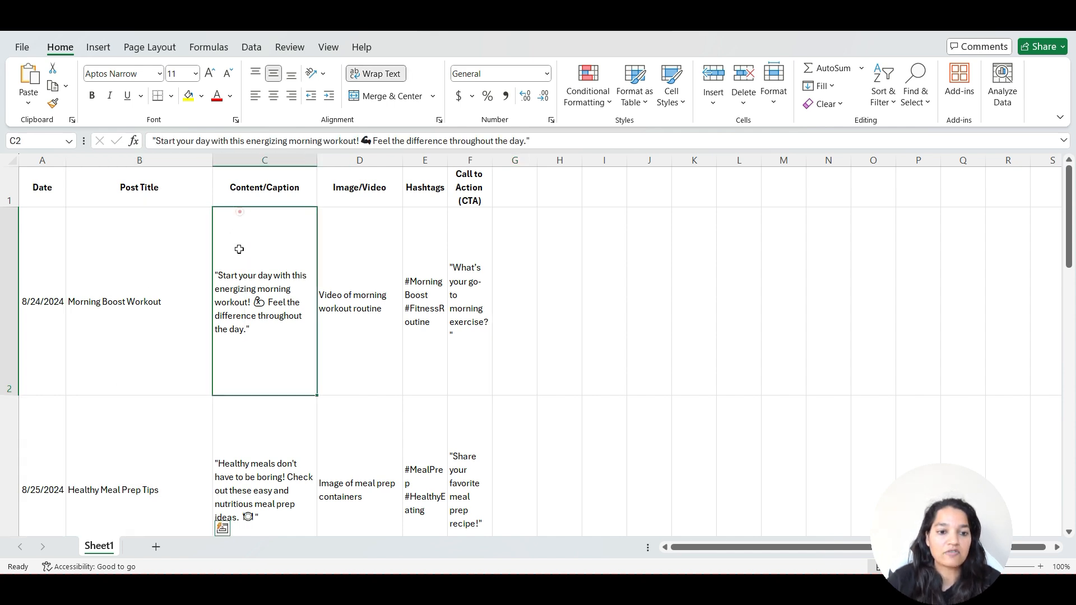
click(361, 229)
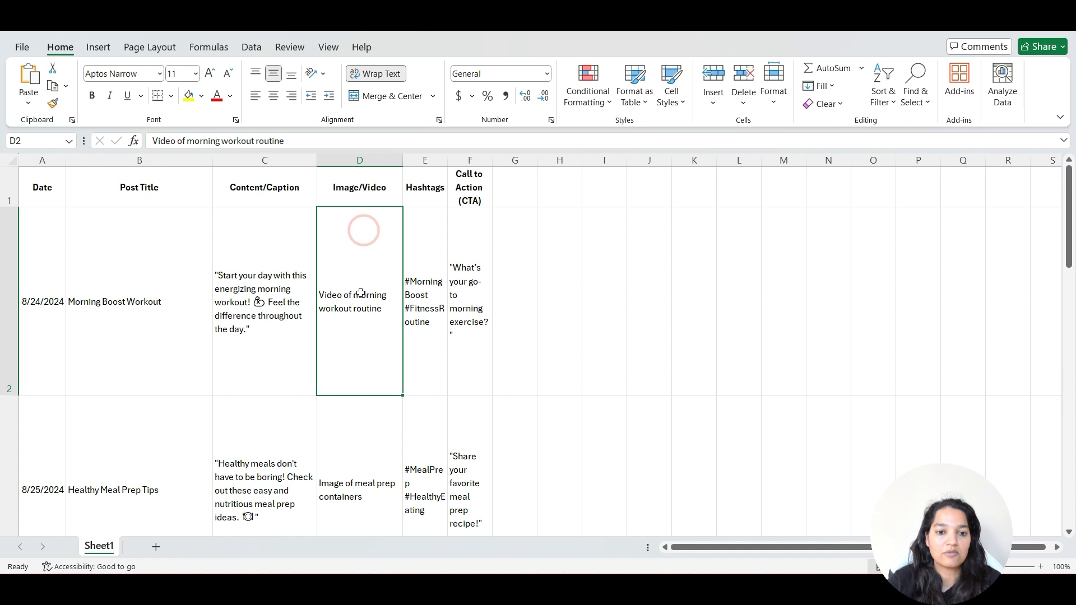
click(412, 304)
click(473, 312)
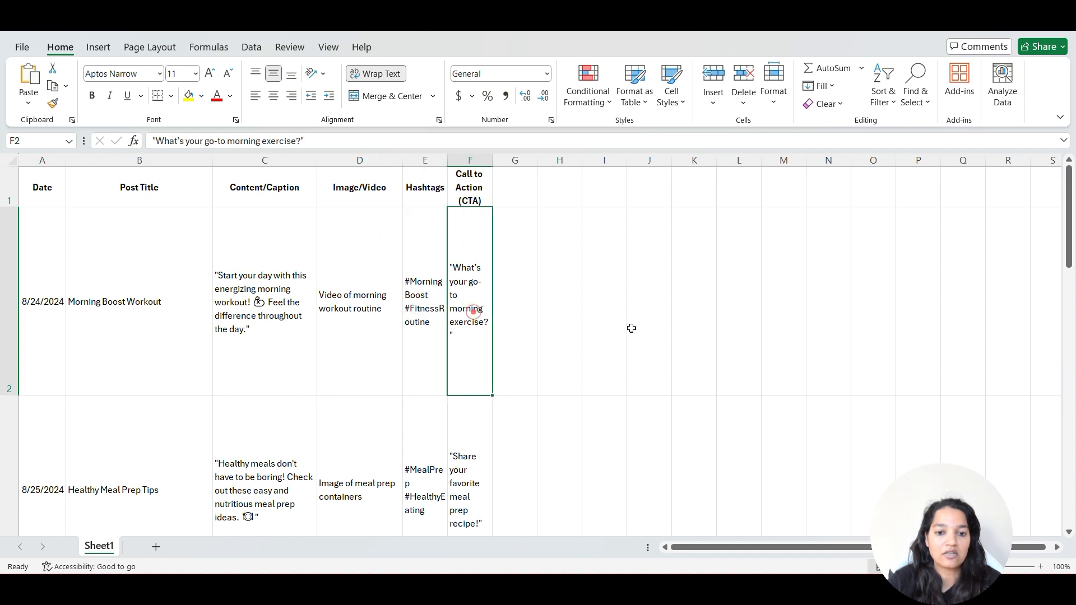
drag(108, 277, 269, 297)
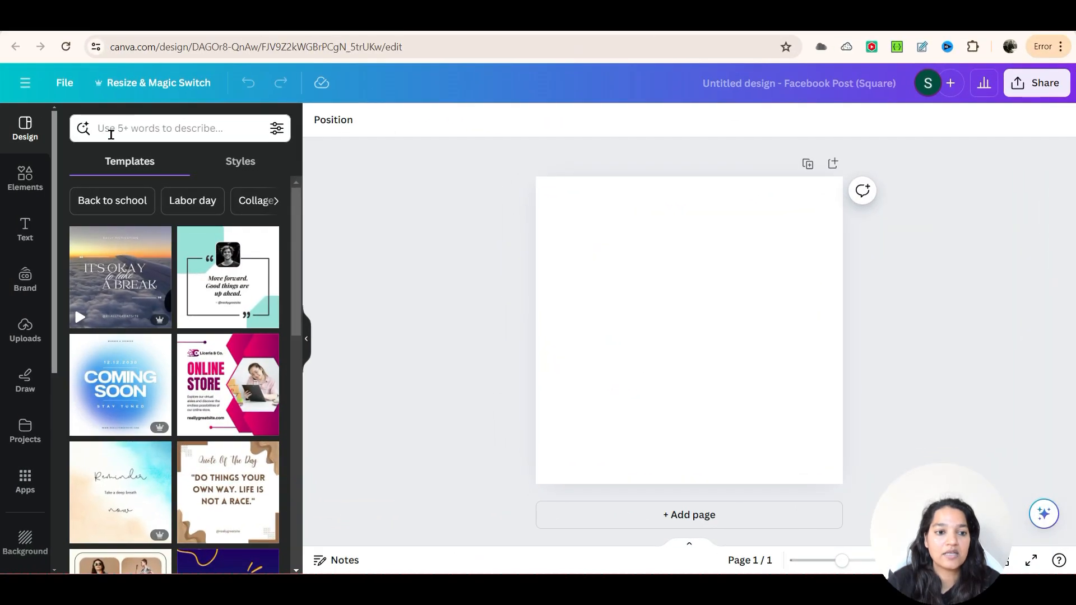
Step: Switch to the square Facebook post design in Canva and search its templates for fitness
click(121, 128)
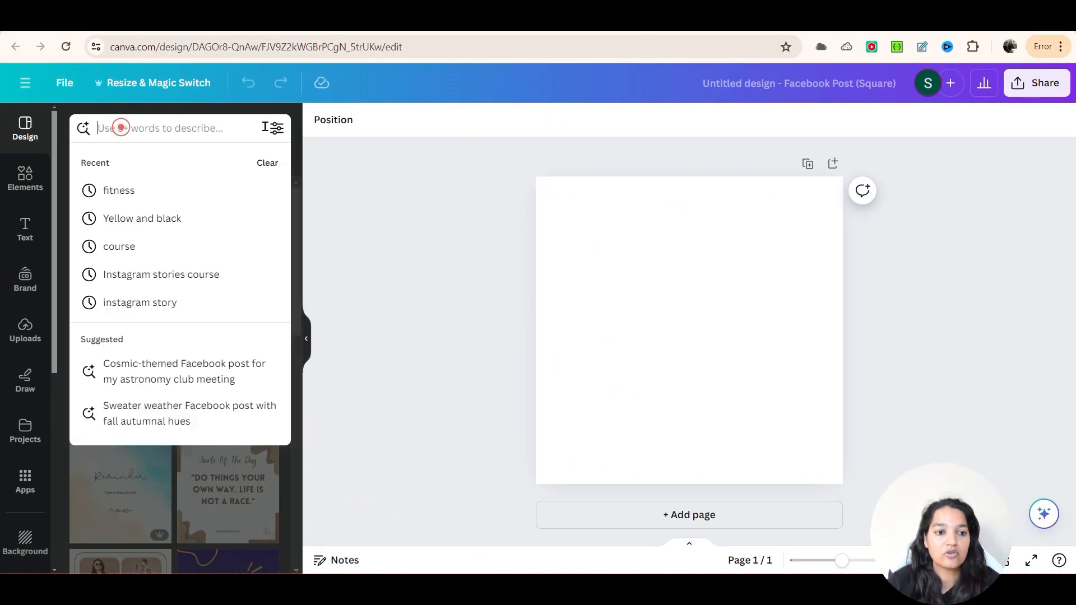
text(fitness)
key(Return)
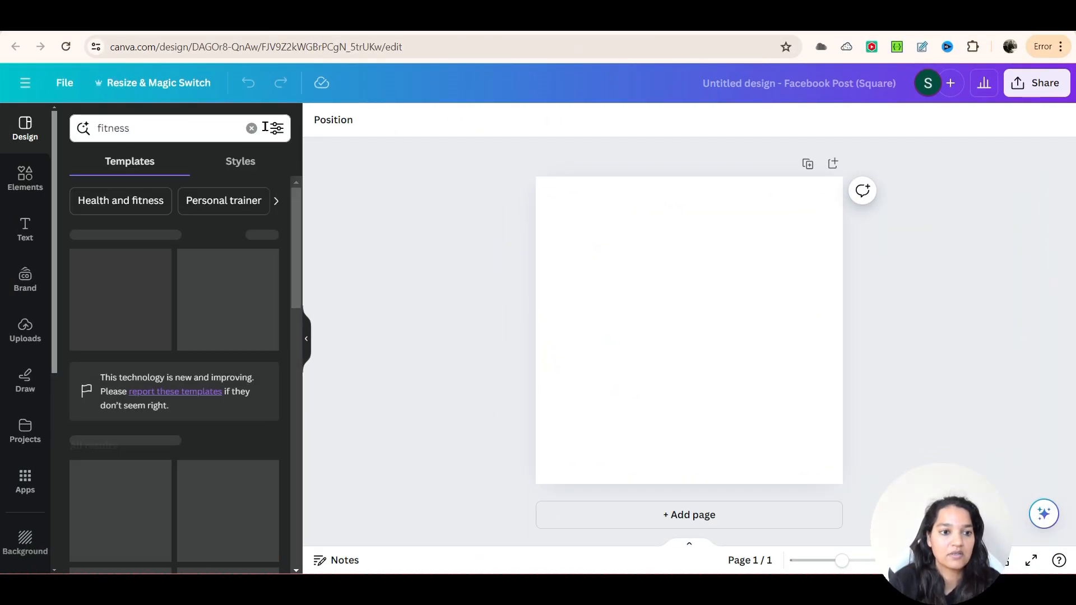
Step: Find fitness photos among the elements, add the smiling woman with towel on teal, and set it as the page background
click(25, 178)
click(141, 126)
text(fitness)
key(Return)
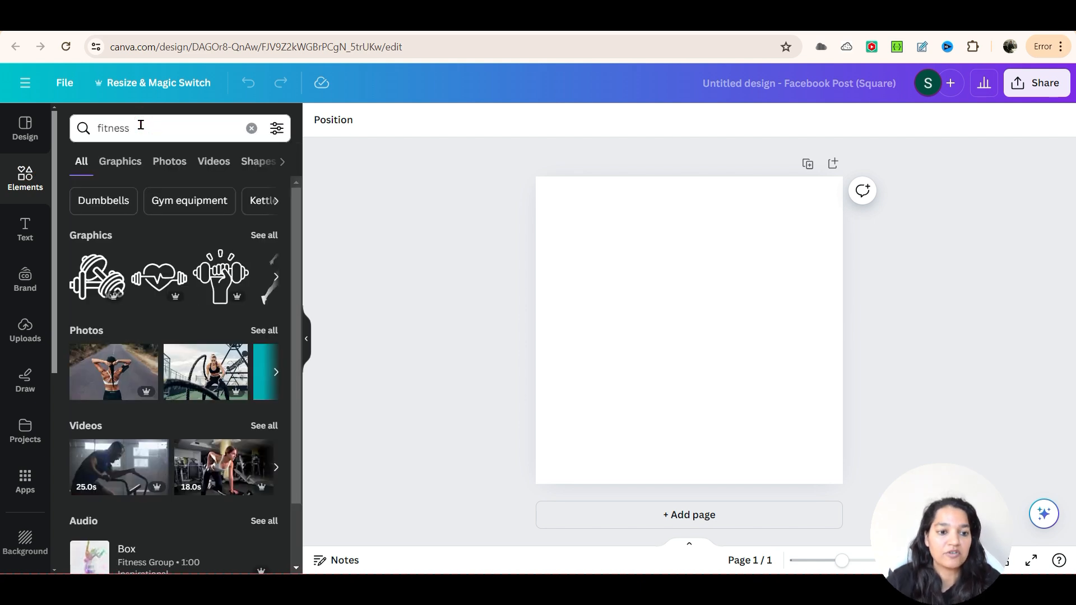
click(170, 161)
scroll(208, 477, down, 10)
scroll(208, 477, up, 10)
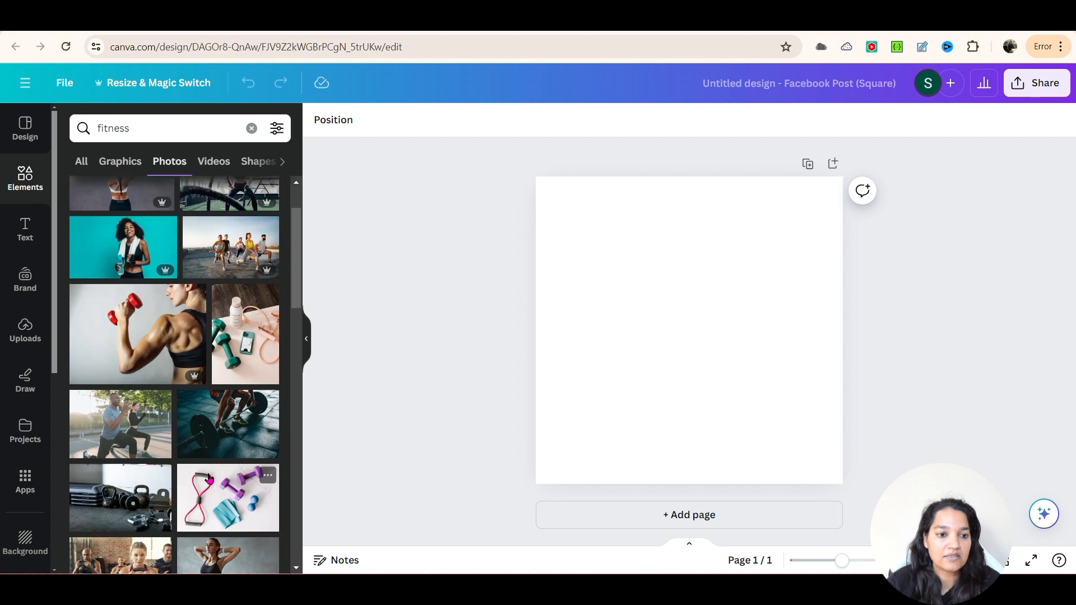
click(105, 332)
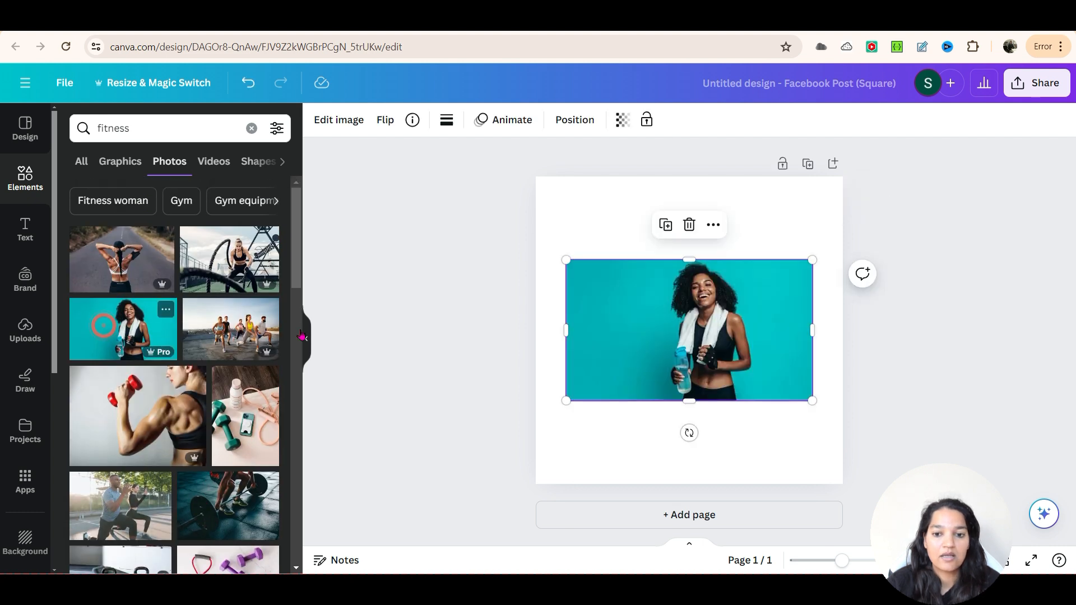
right_click(647, 340)
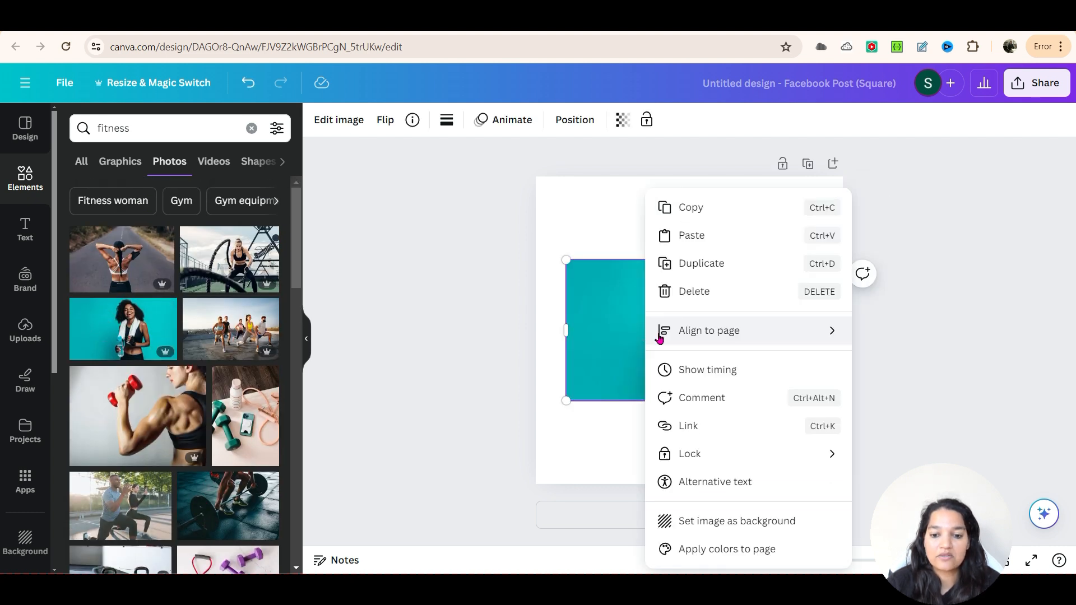
click(757, 523)
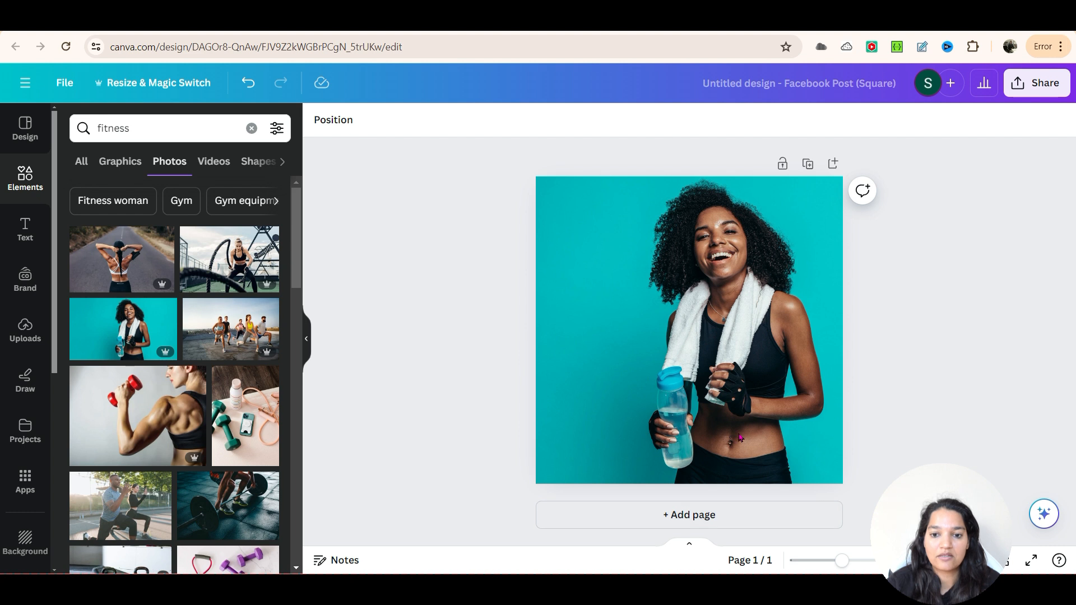
Step: Reposition the background photo's crop so the woman stands on the left half, leaving empty teal space on the right
double_click(682, 358)
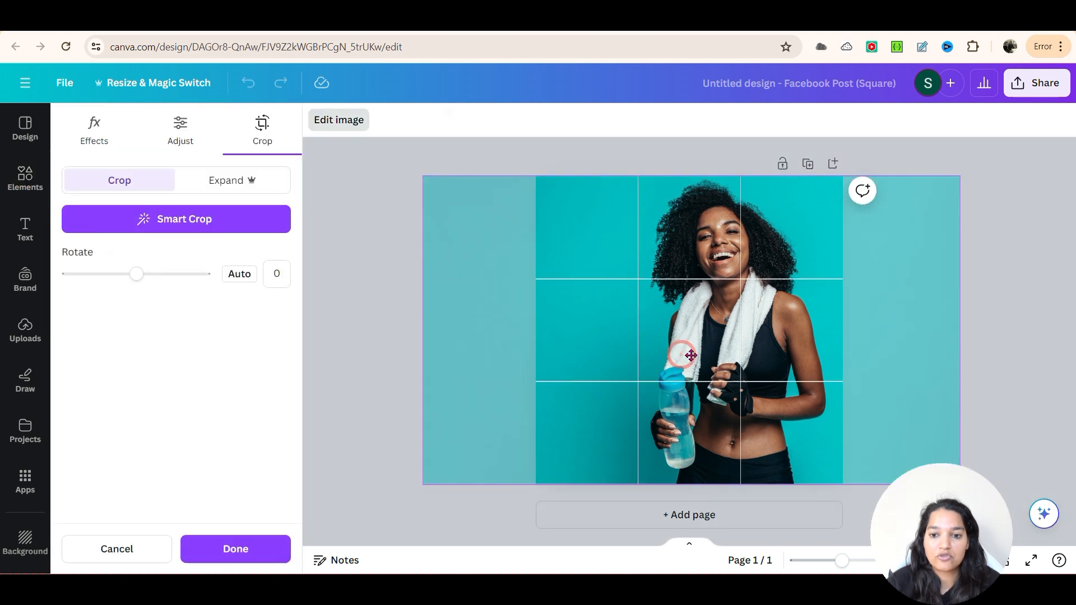
drag(682, 356, 578, 350)
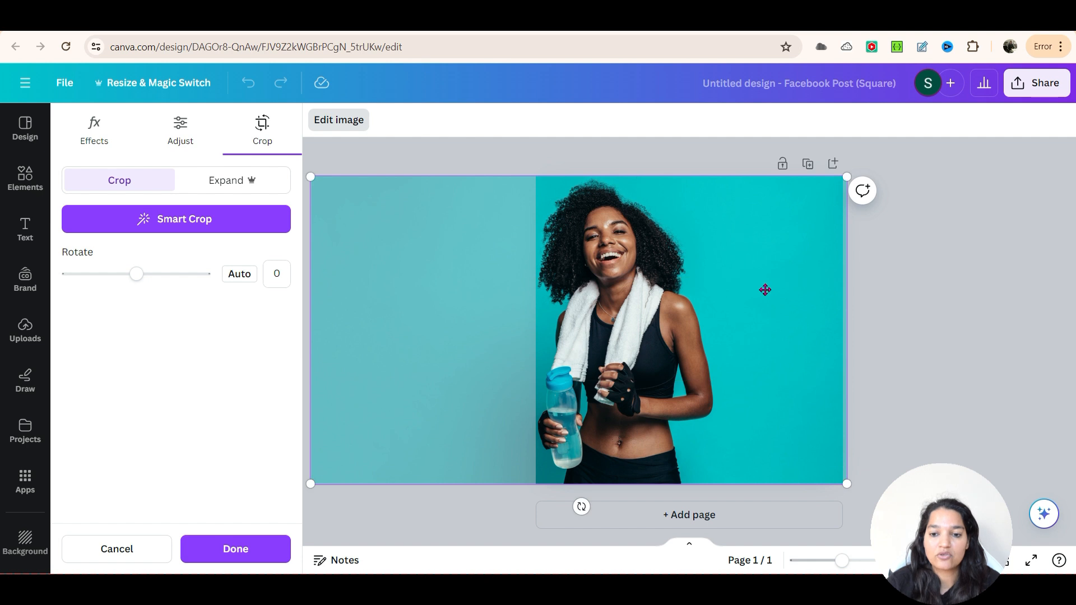
click(913, 372)
double_click(766, 347)
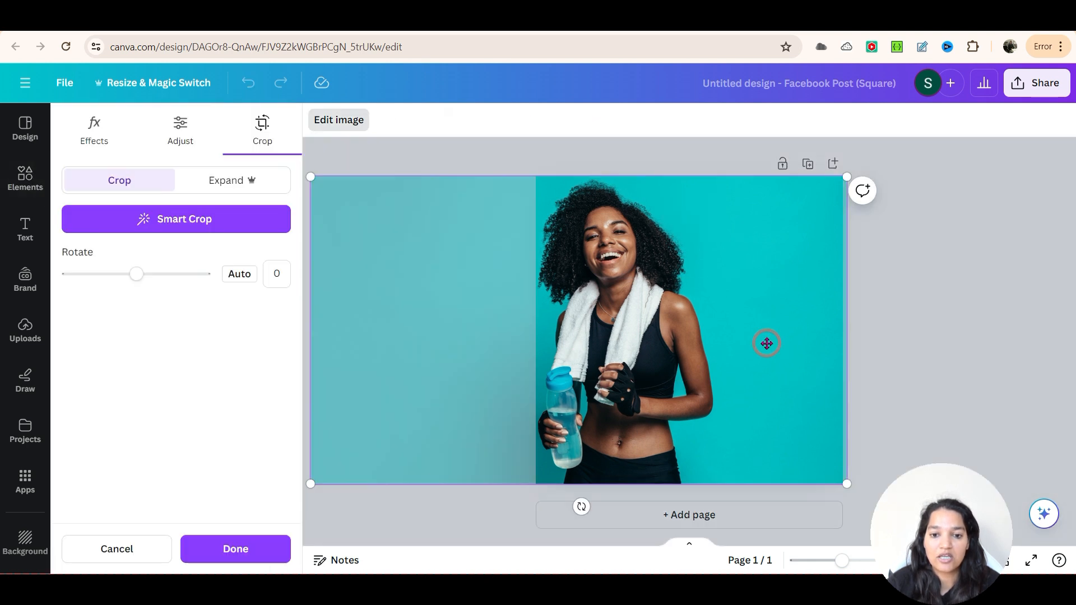
drag(703, 360, 841, 357)
drag(770, 395, 641, 384)
drag(635, 384, 634, 384)
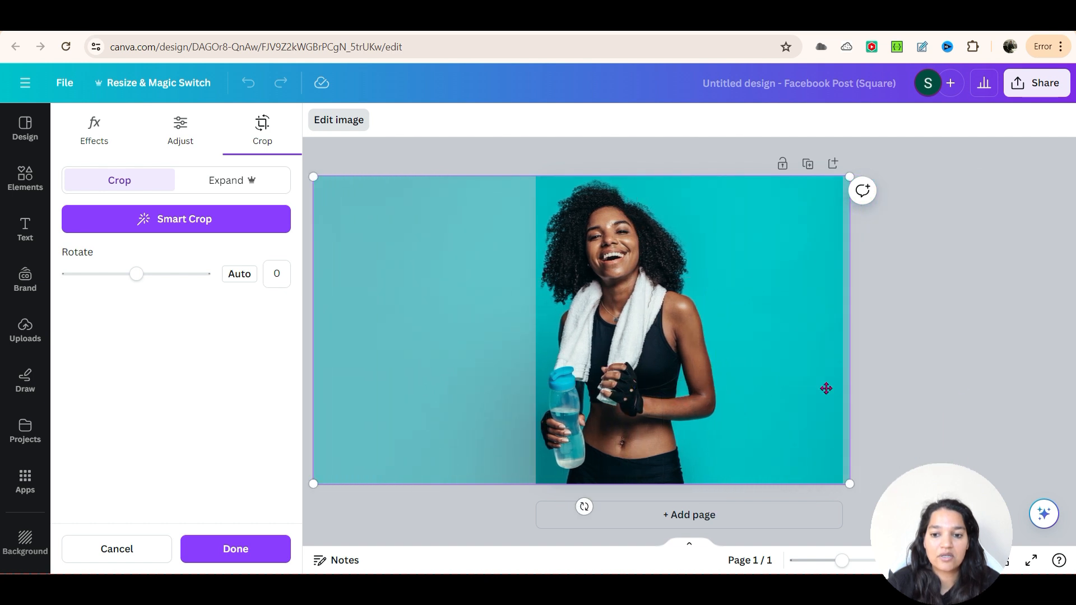
click(965, 389)
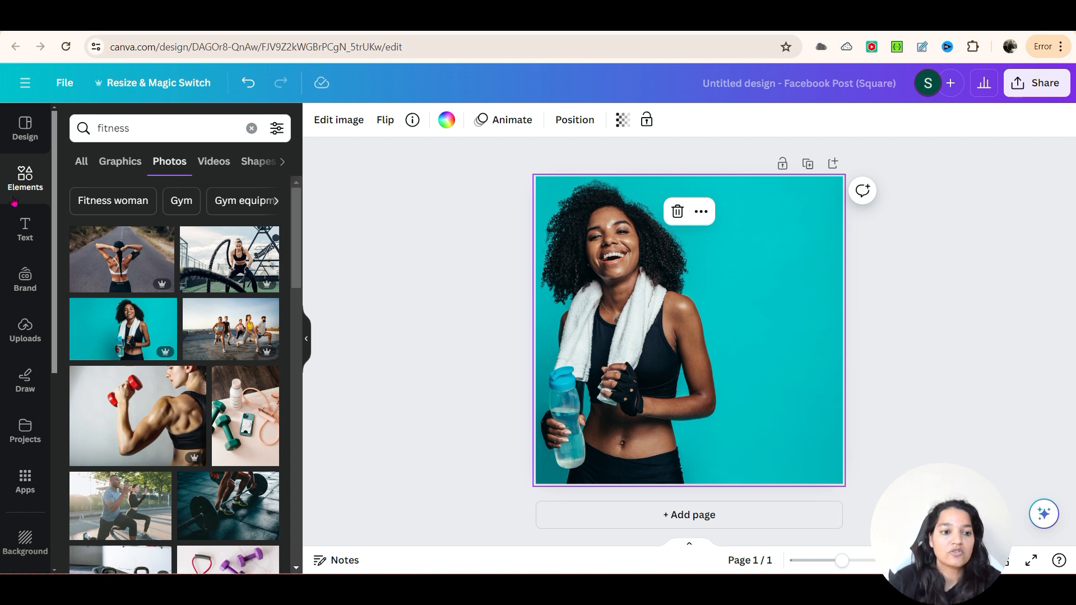
Step: Check the Post Title and Content/Caption headings in Excel, and add a Canva title text reading POST TITLE beside the woman's head
click(25, 228)
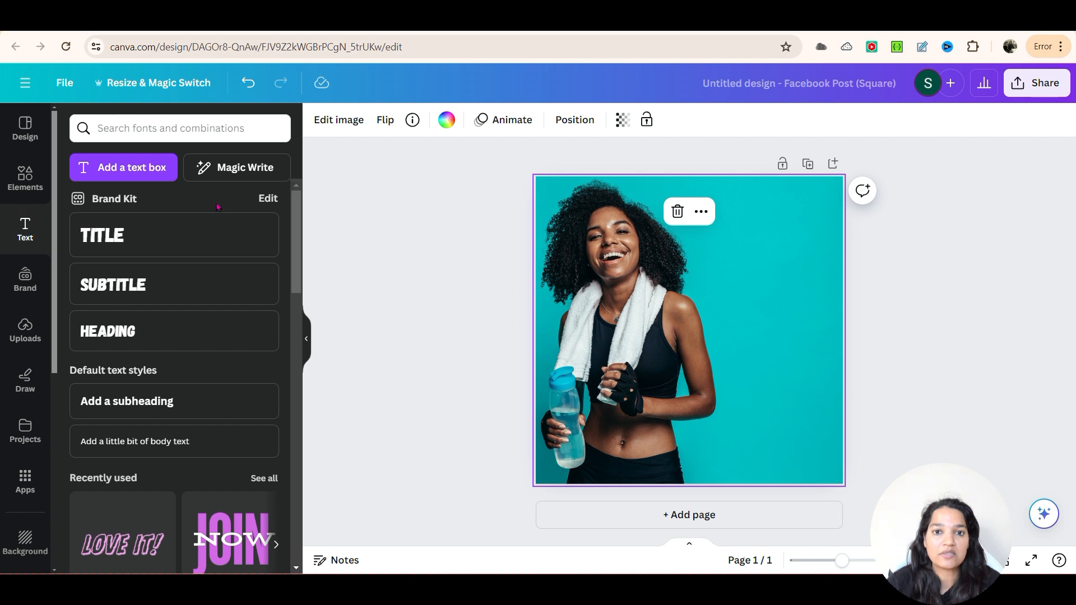
key(alt+Tab)
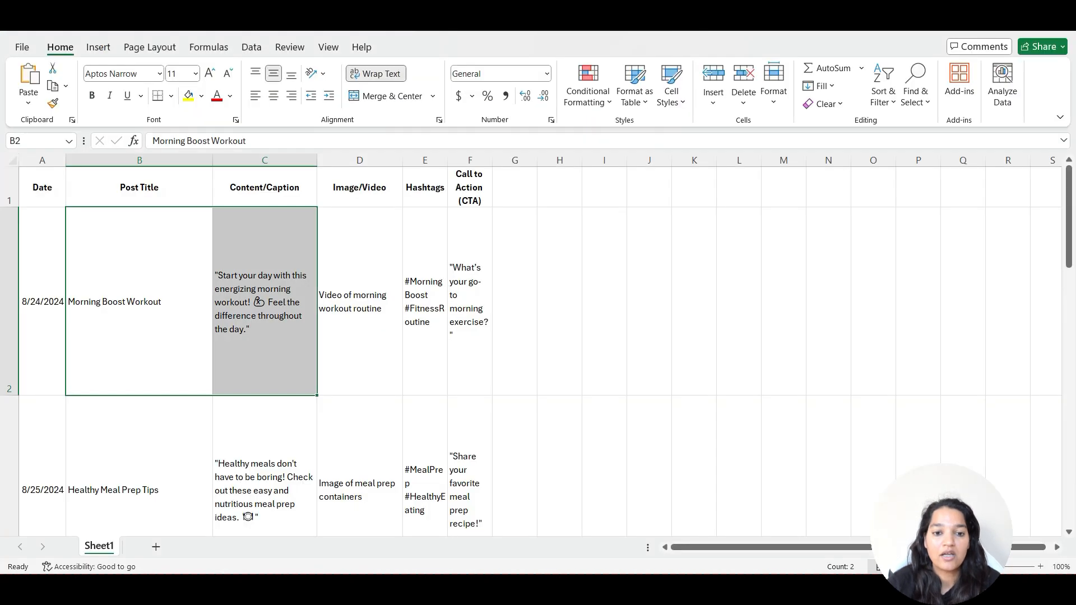
click(118, 185)
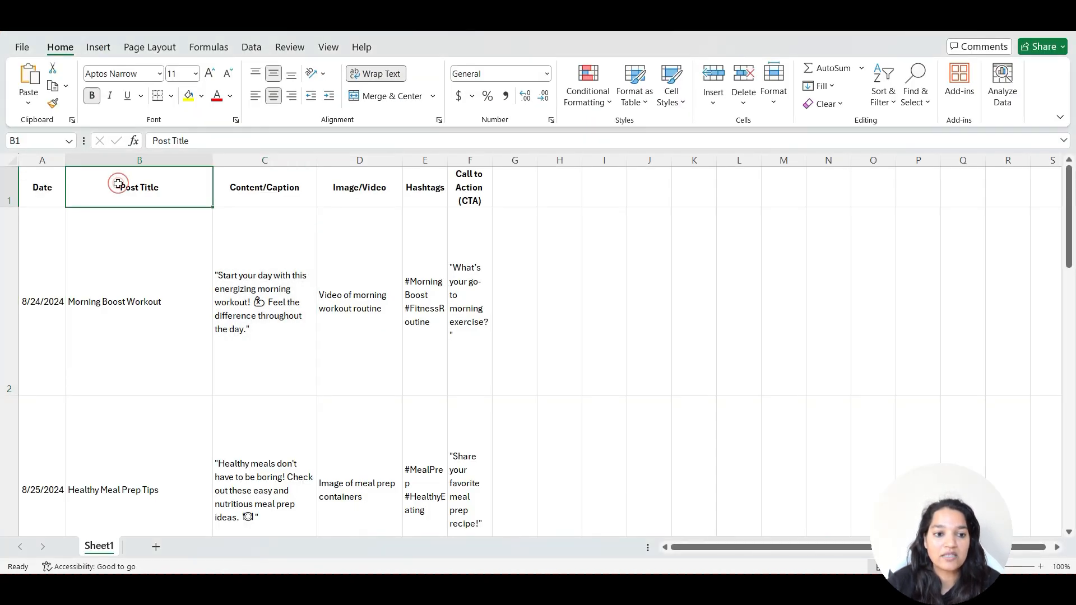
click(272, 190)
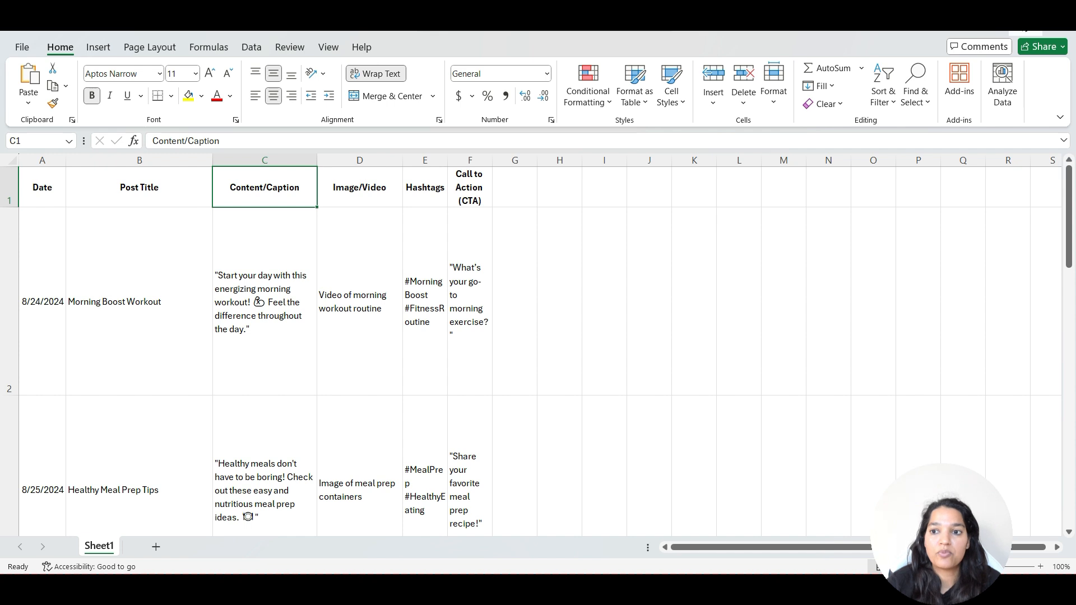
key(alt+Tab)
drag(182, 236, 746, 222)
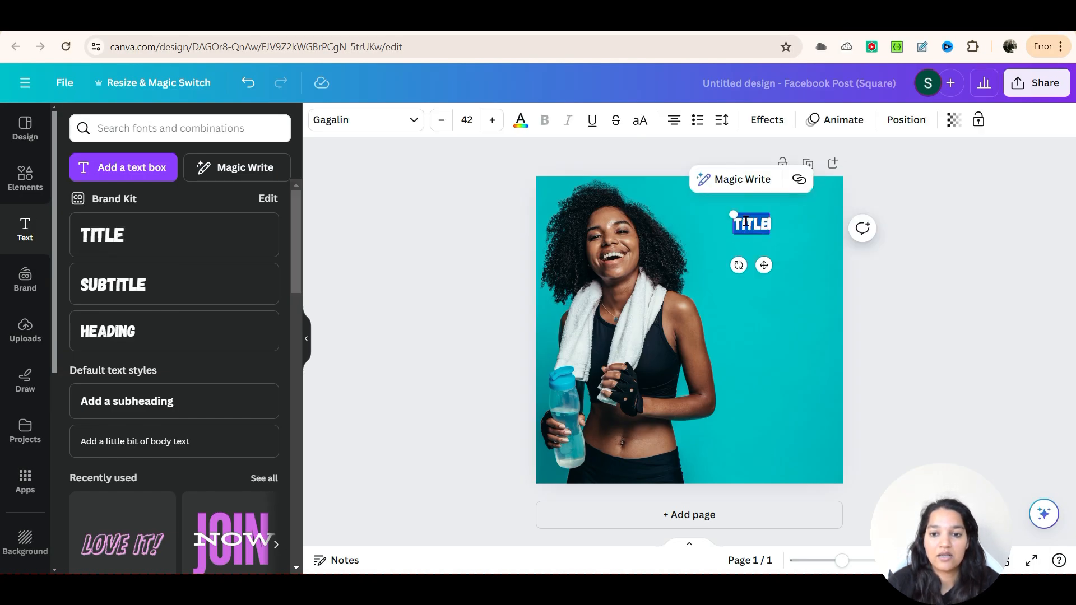
text(POST TITLE)
click(813, 350)
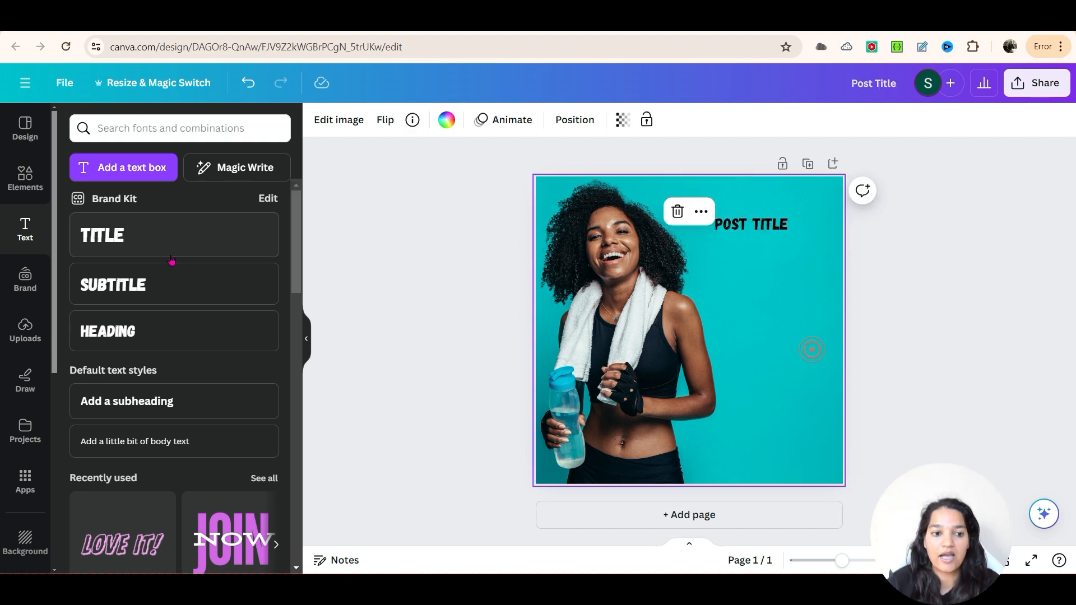
Step: Add a second title-style text reading CAPTION just below POST TITLE
drag(112, 249, 742, 270)
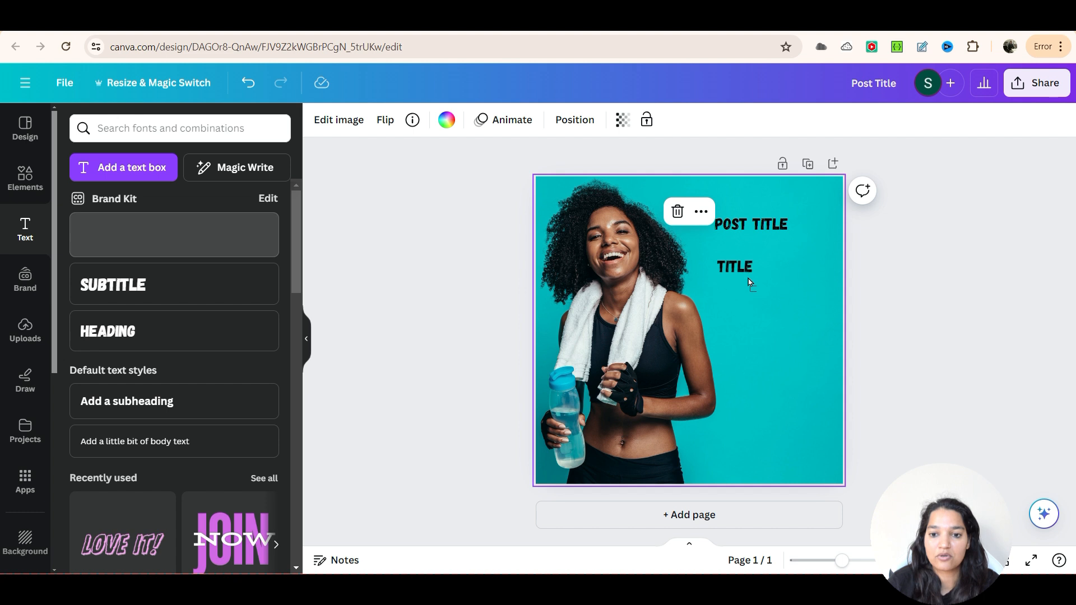
double_click(737, 259)
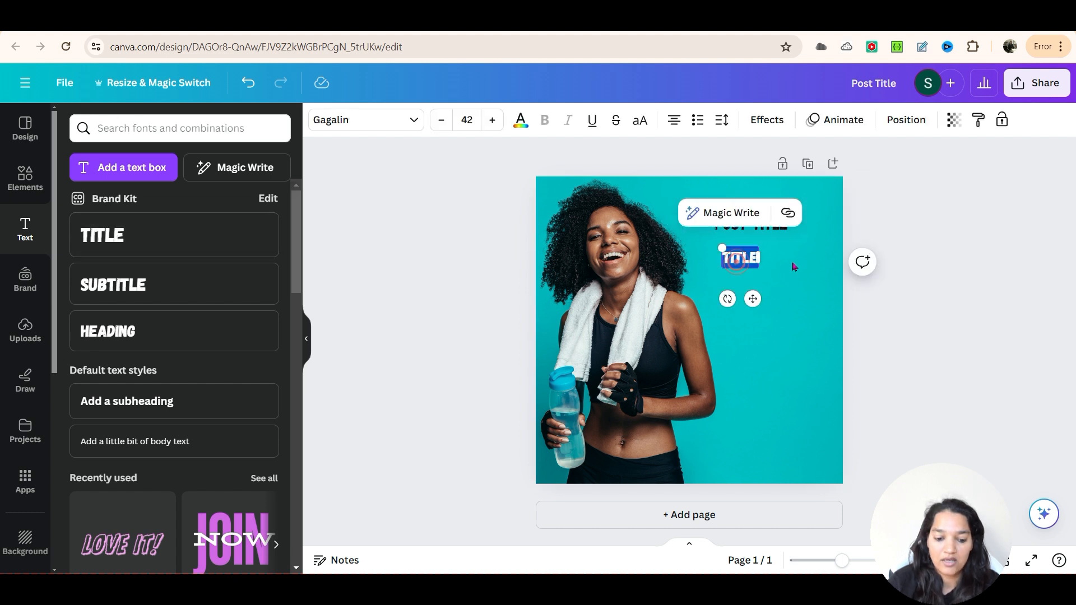
text(CAPTION)
click(798, 270)
click(745, 261)
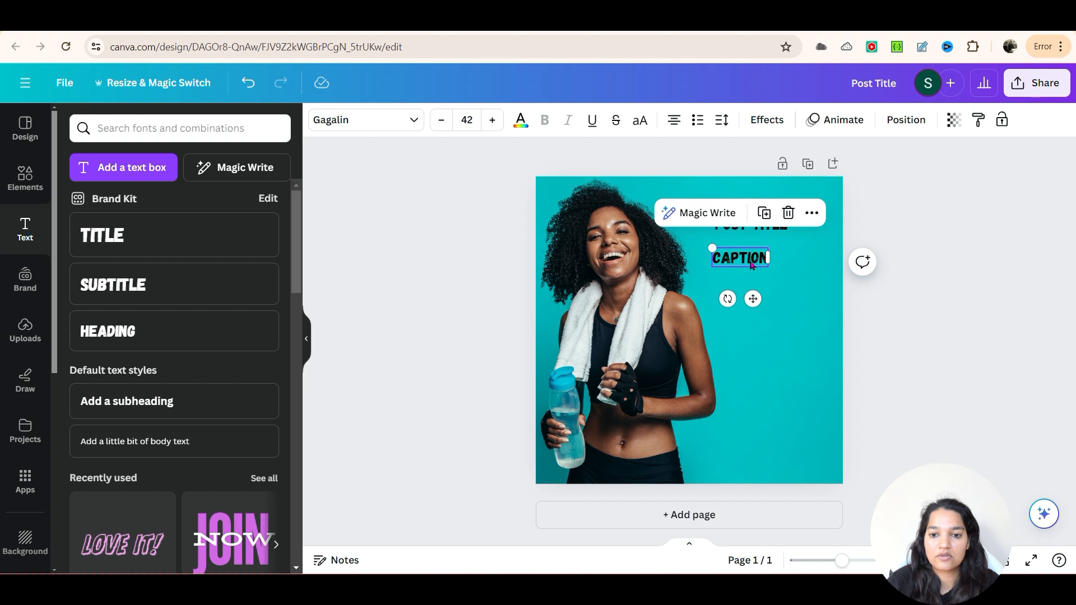
click(797, 275)
Step: Set the POST TITLE font size to 60 and move the CAPTION text lower beneath it
click(767, 230)
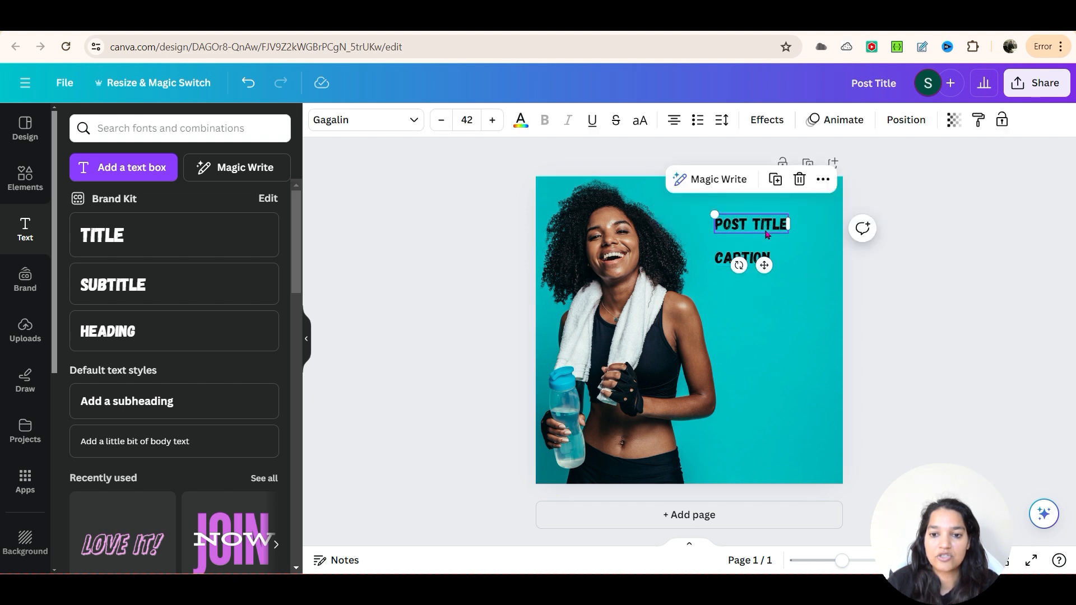
click(767, 234)
click(467, 119)
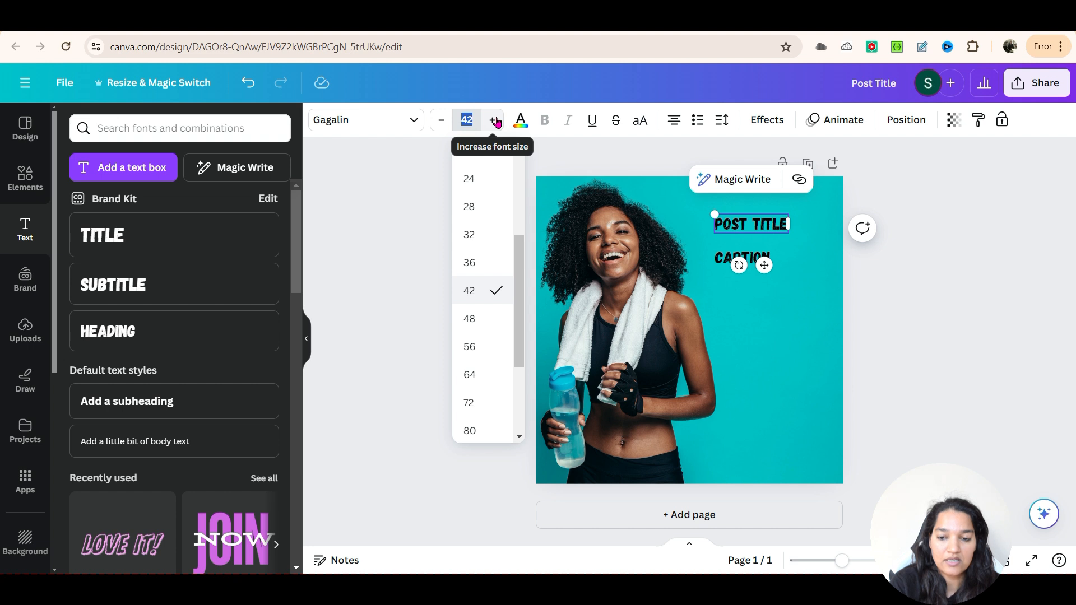
key(Return)
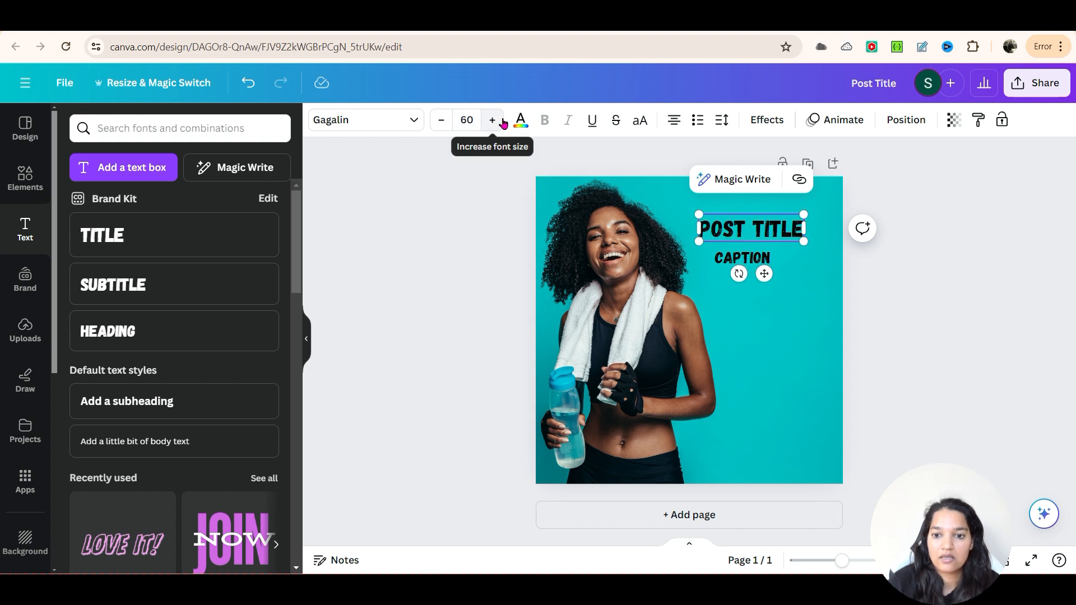
click(745, 259)
drag(745, 259, 742, 277)
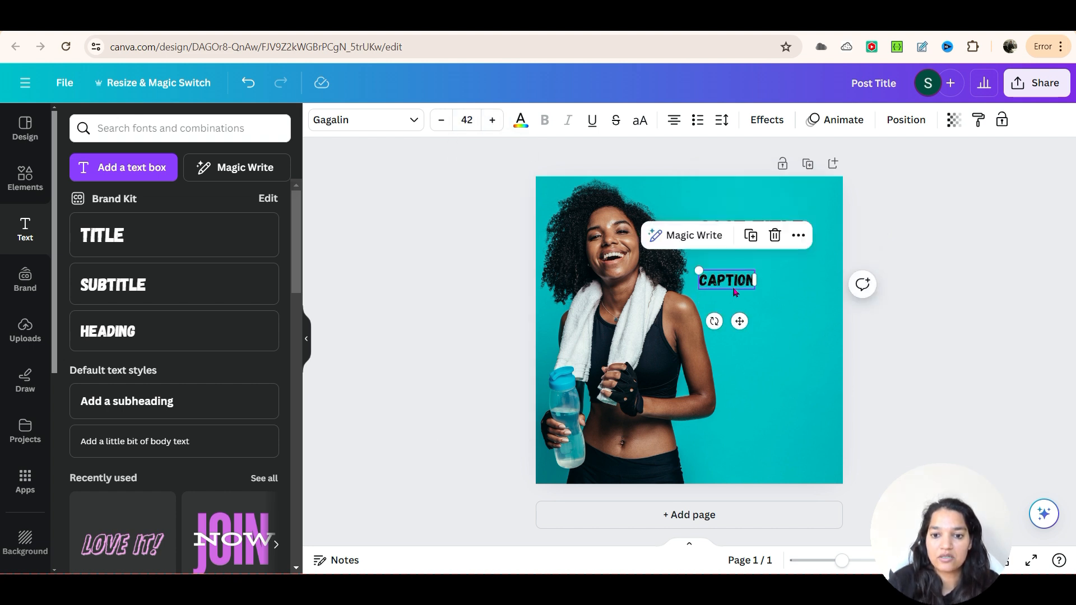
double_click(728, 279)
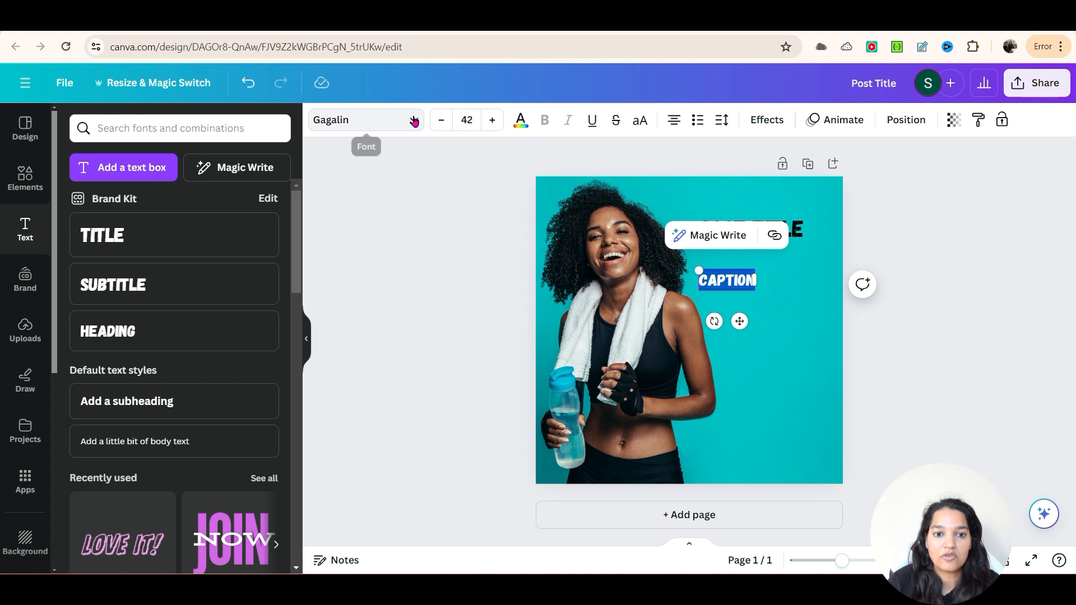
text(ANT)
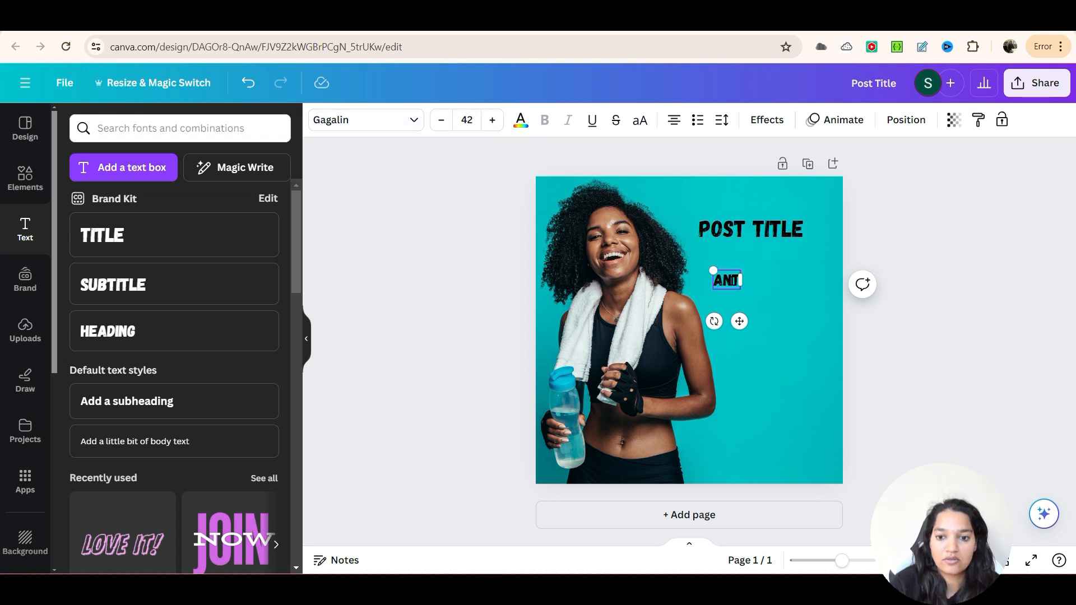
key(ctrl+z)
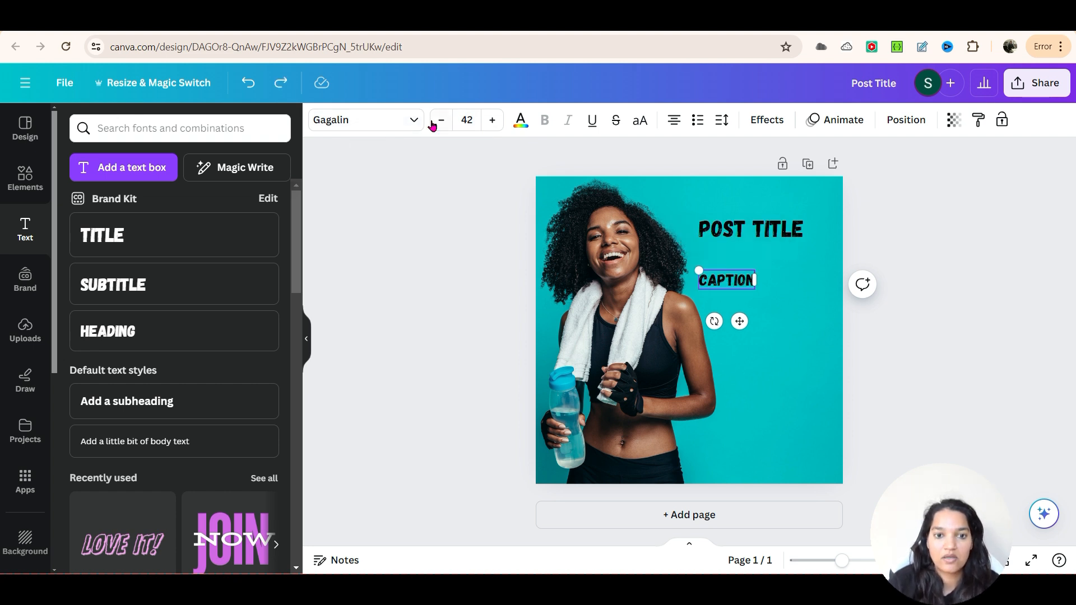
Step: Change the CAPTION text's font to Anton
click(370, 120)
click(155, 164)
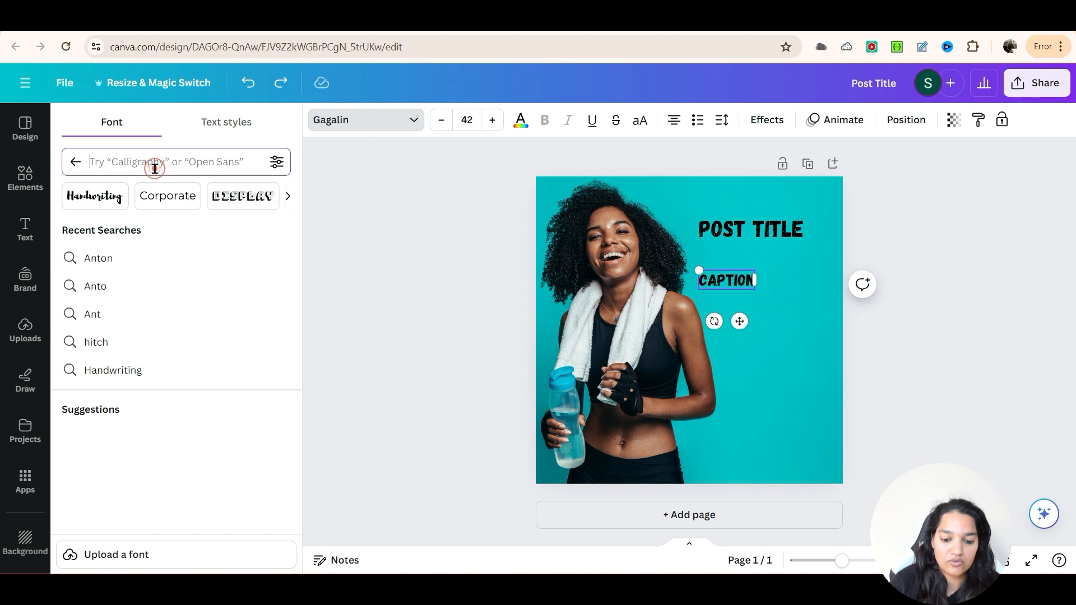
text(Ant)
click(117, 285)
Step: Change the POST TITLE text's font to Anton and align the Caption text beneath the title's starting edge
click(717, 231)
click(723, 227)
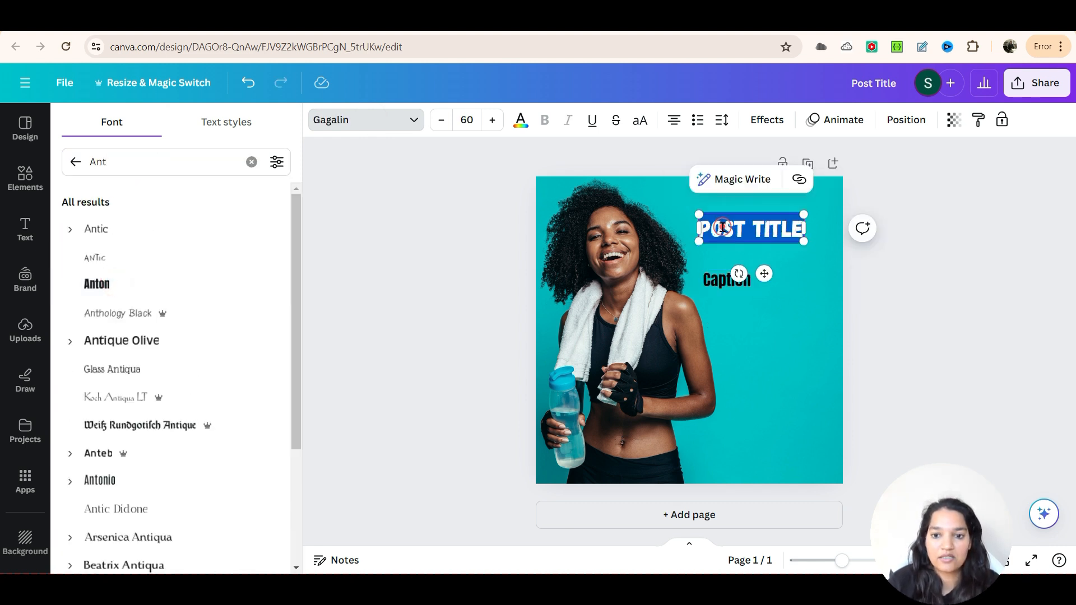
click(343, 116)
click(381, 127)
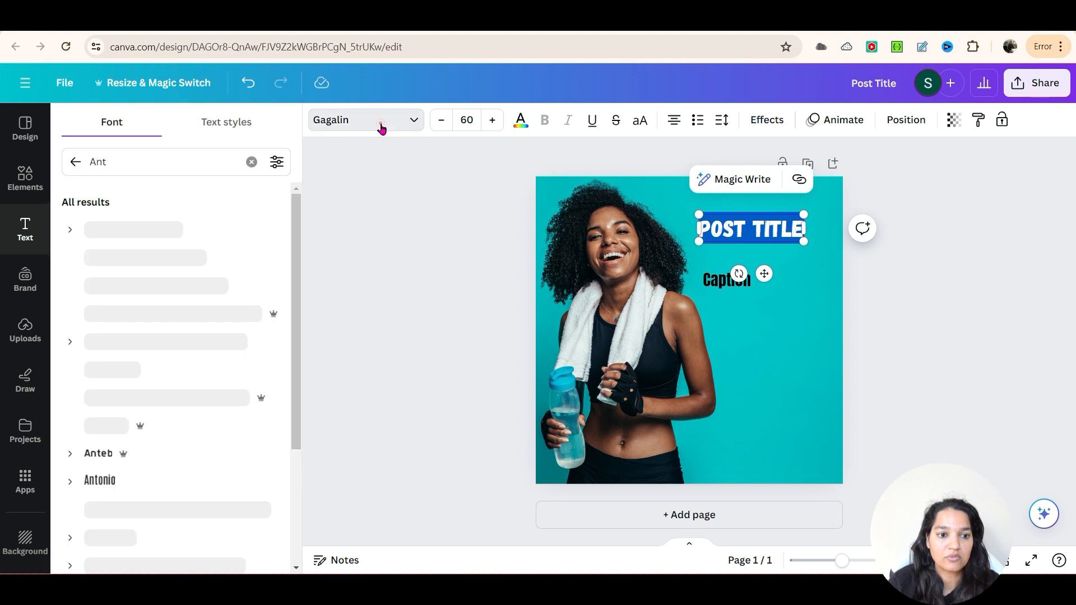
click(135, 279)
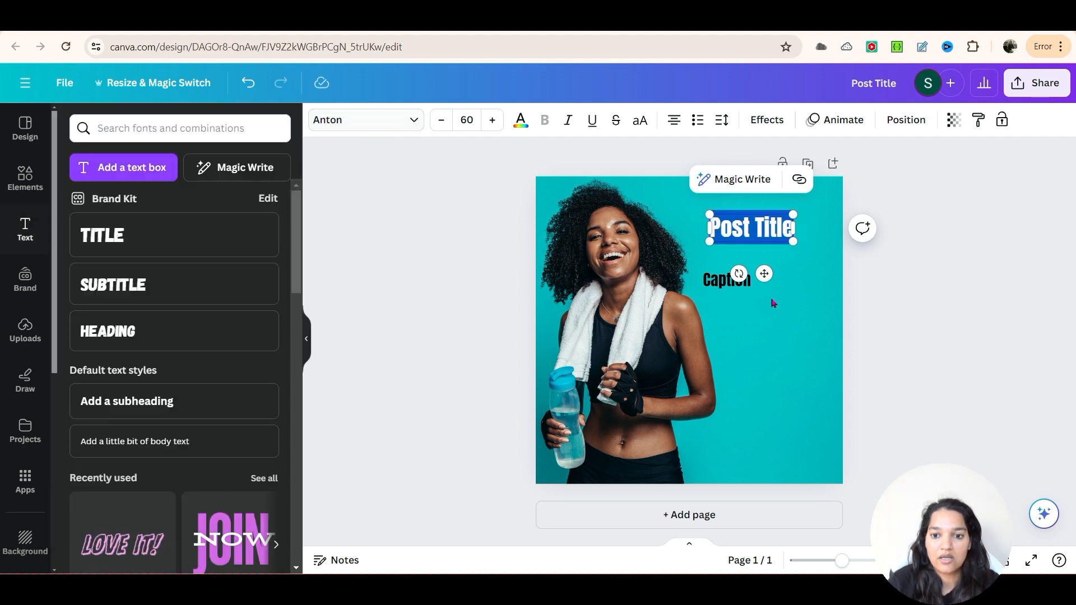
drag(726, 286, 734, 283)
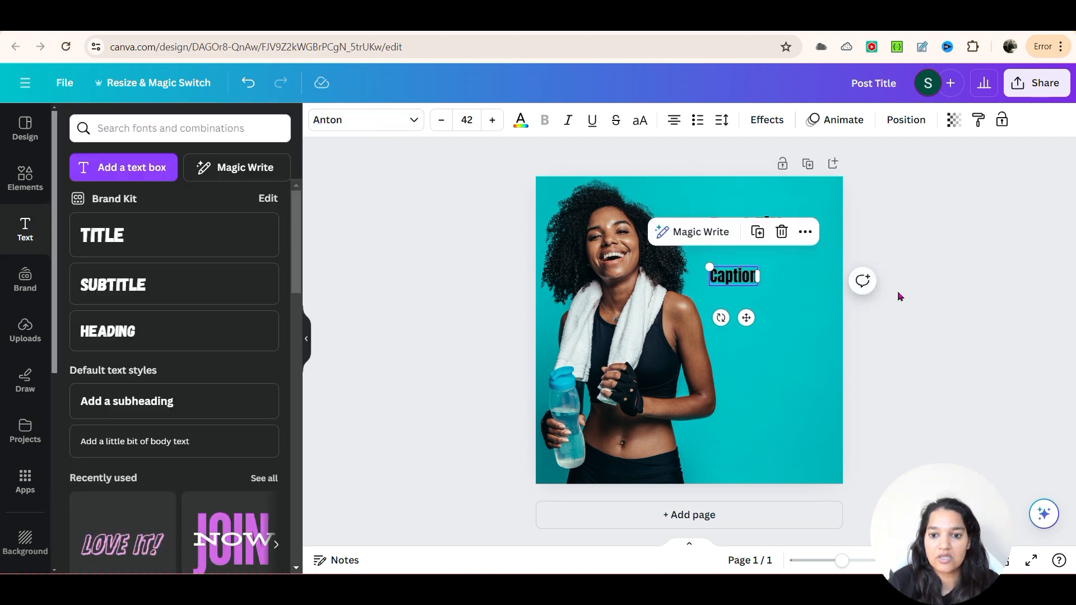
click(898, 296)
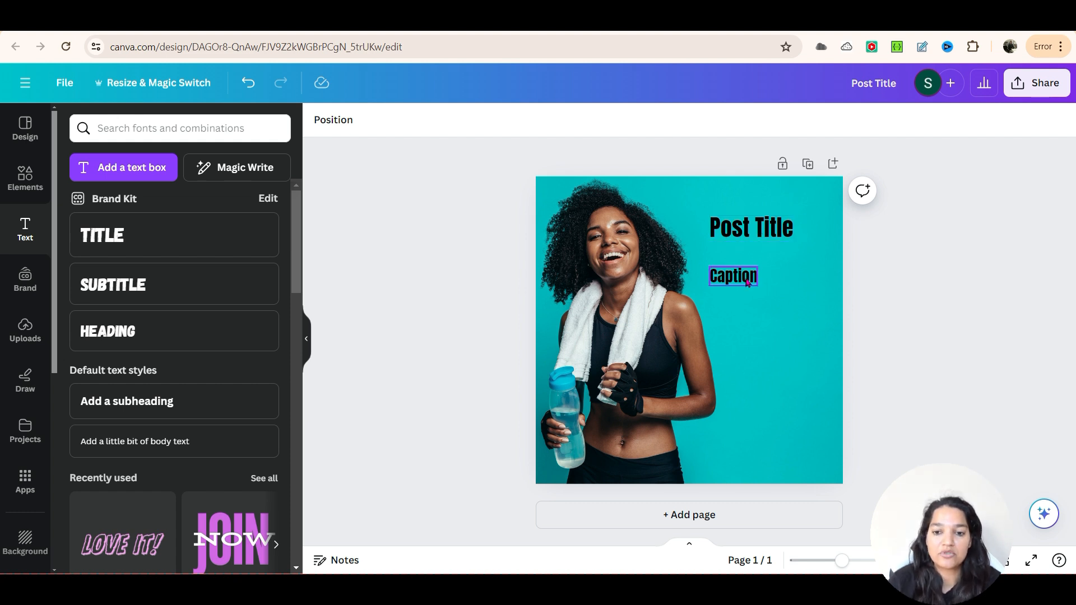
Step: Change the Post Title text colour to white
click(740, 227)
click(734, 227)
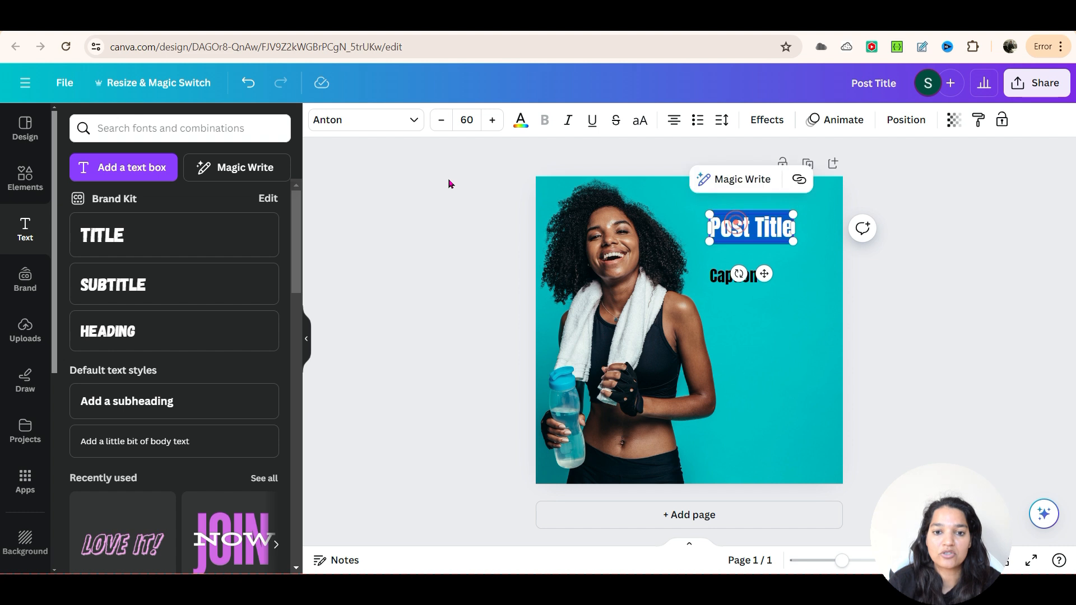
click(520, 120)
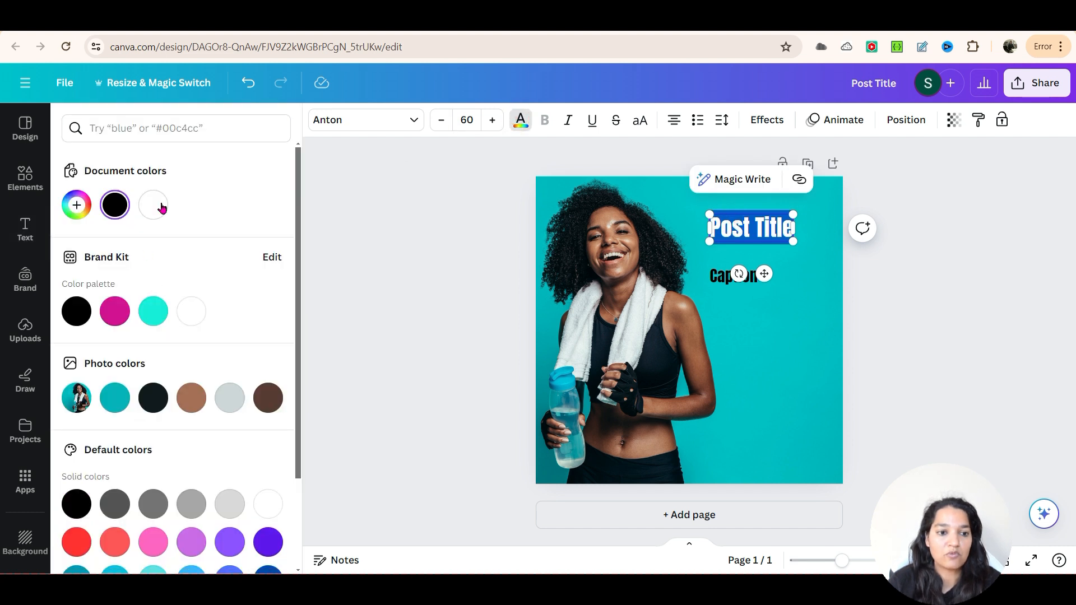
click(731, 275)
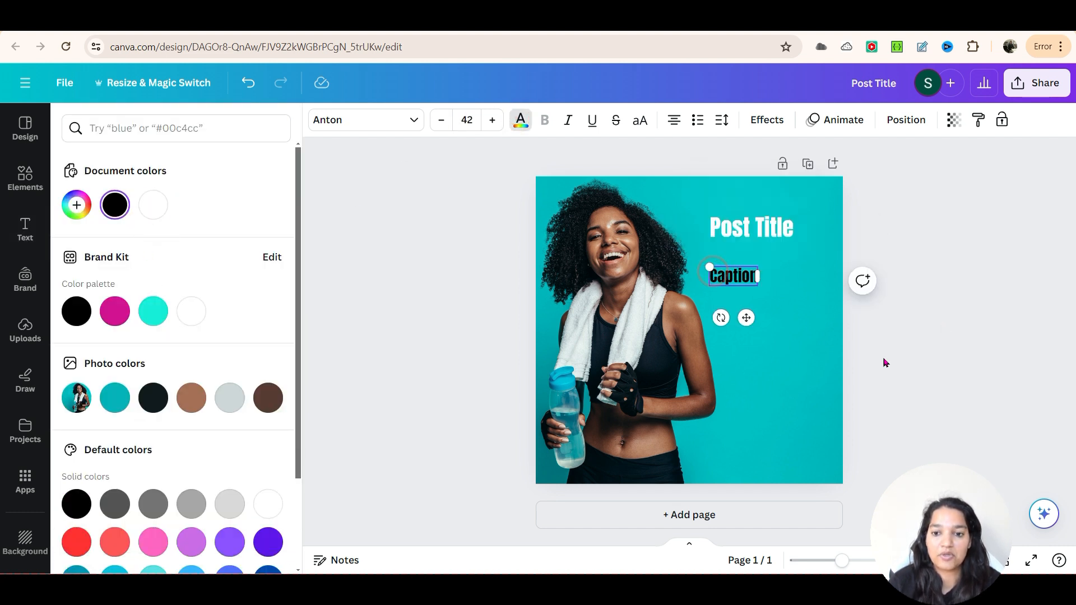
click(921, 352)
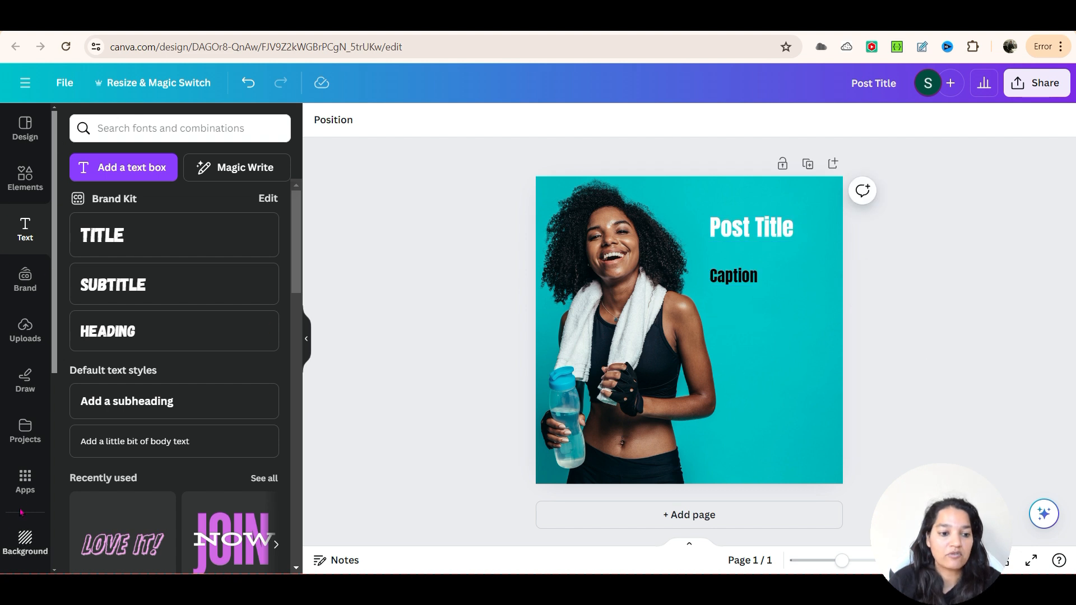
Step: Search the Canva apps for bulk and open the bulk creation app
click(26, 479)
click(140, 126)
text(bulk)
key(Return)
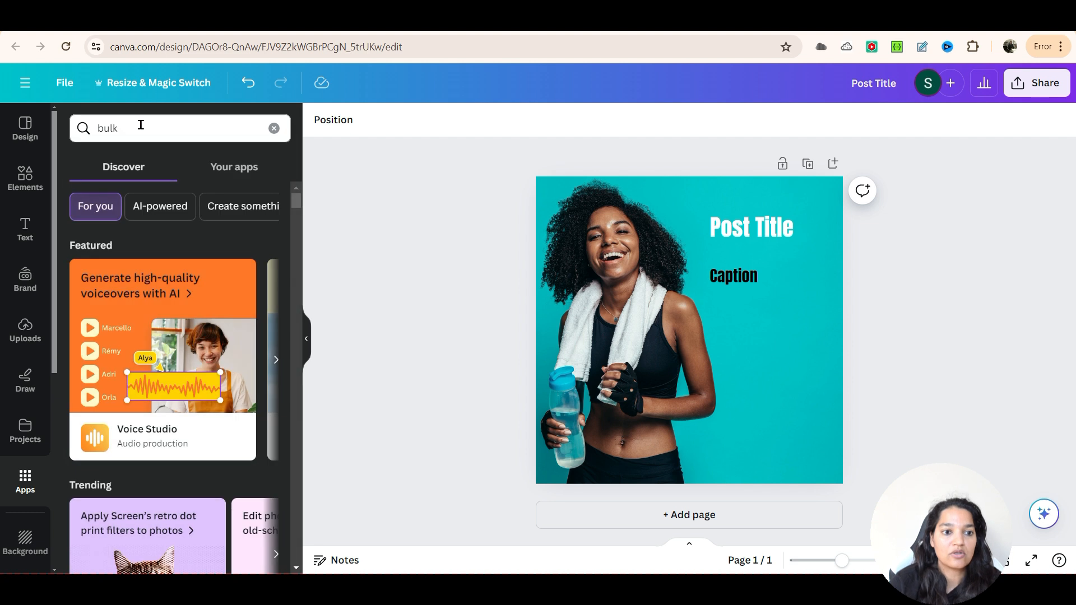
click(95, 178)
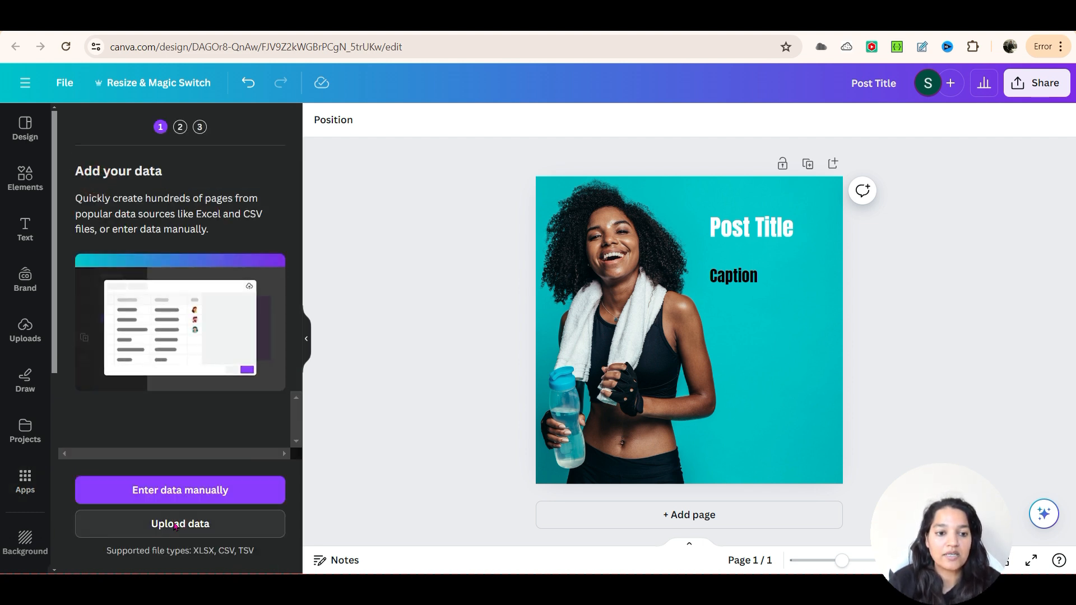
Step: Upload the fitness posts workbook from the Downloads folder as the bulk data source
click(176, 525)
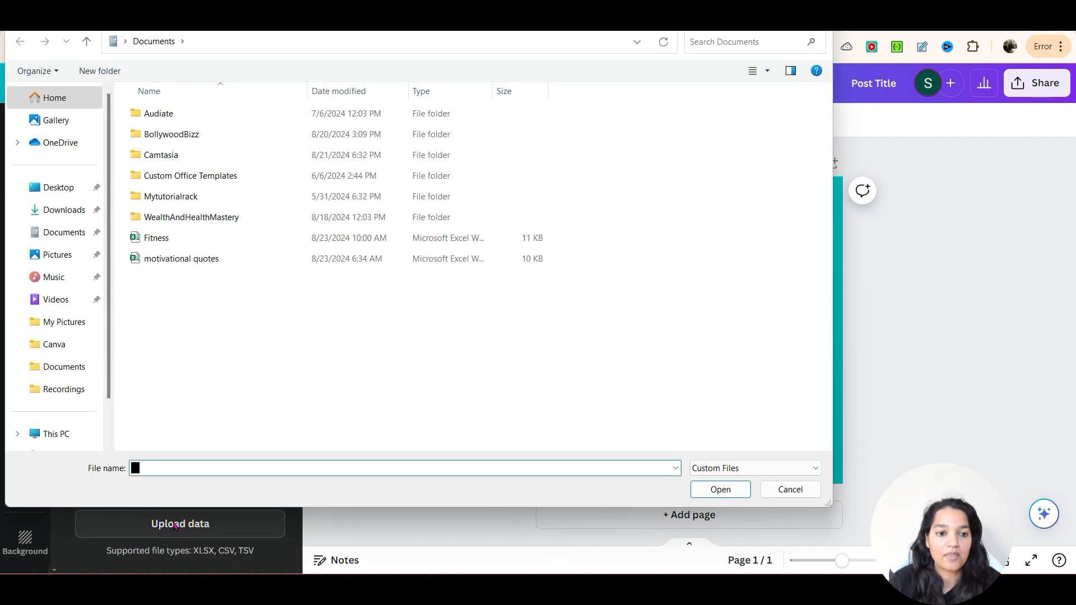
click(71, 212)
double_click(157, 133)
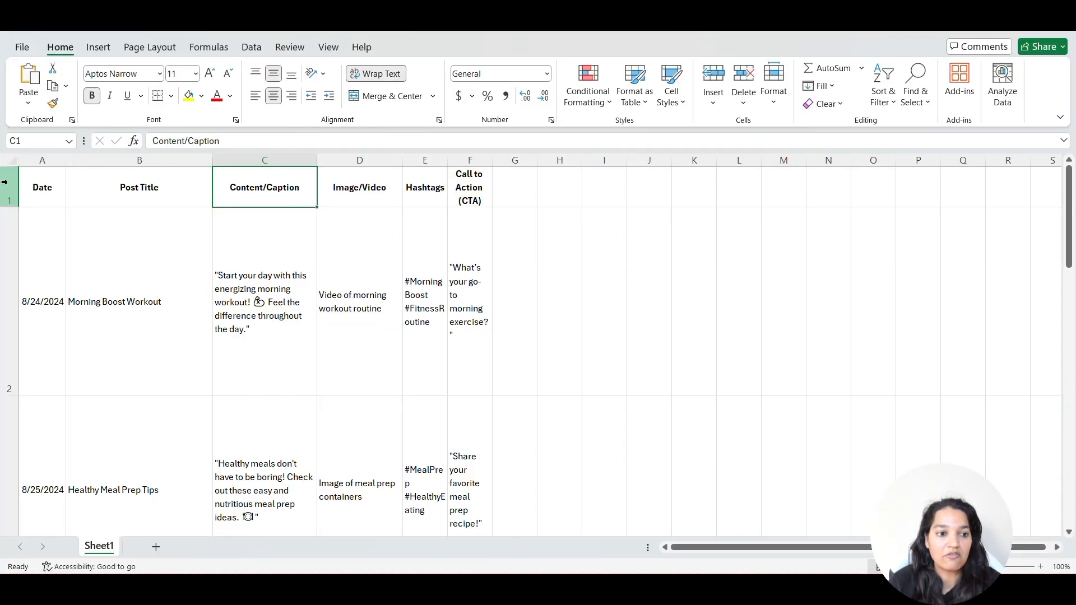
Step: Check the header row and last filled row in Excel, and continue in Canva with Sheet1 range A1 to F7
click(6, 179)
scroll(532, 394, down, 3)
scroll(532, 396, down, 4)
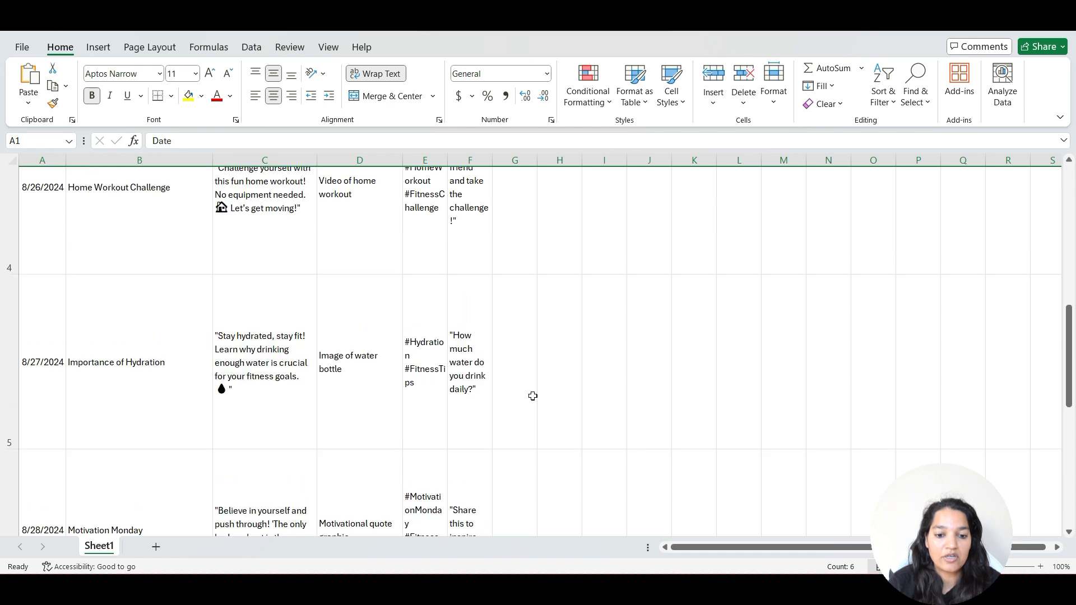
click(482, 374)
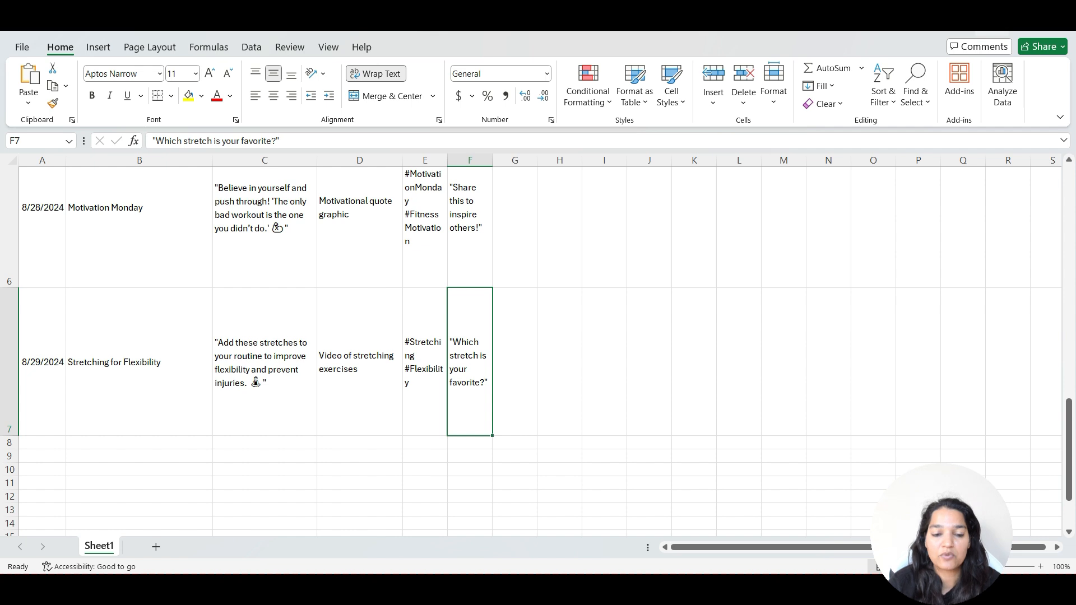
click(994, 19)
scroll(184, 407, down, 2)
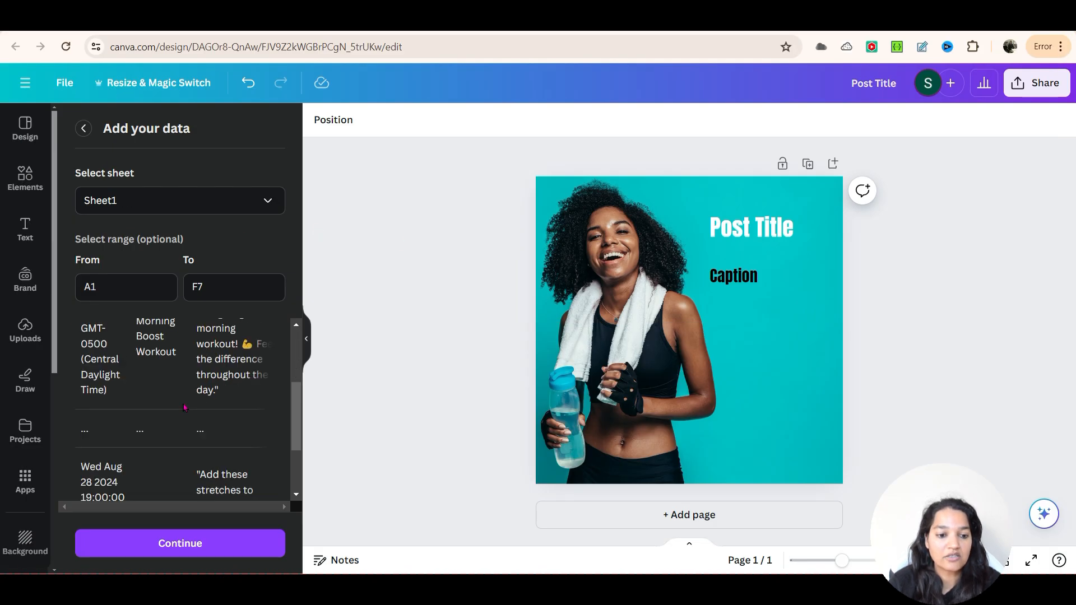
click(185, 544)
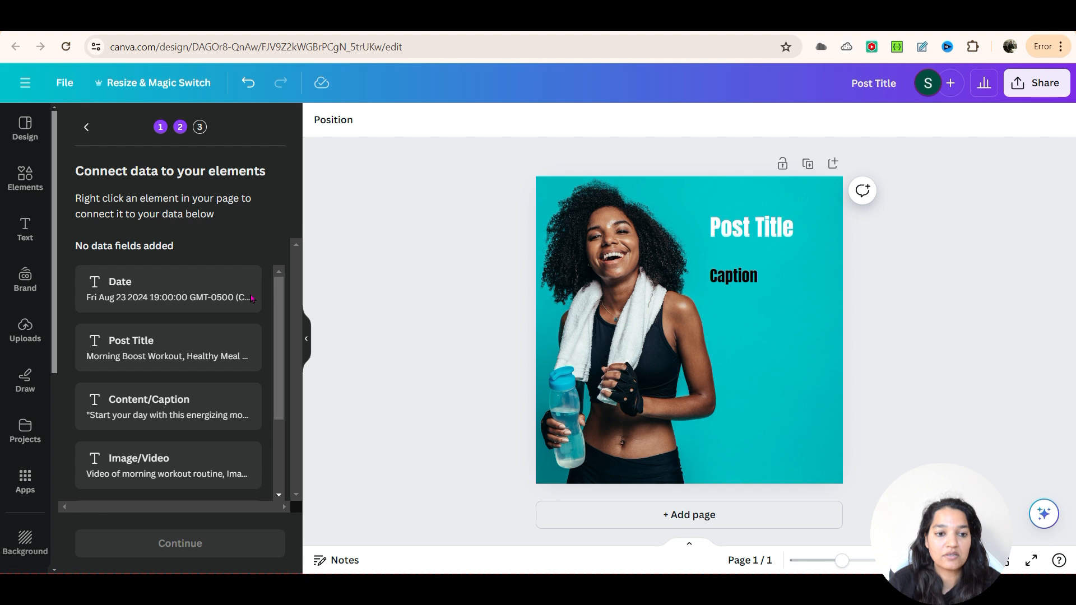
Step: Look through the imported data fields and connect the Post Title text to the Post Title field
drag(276, 297, 272, 392)
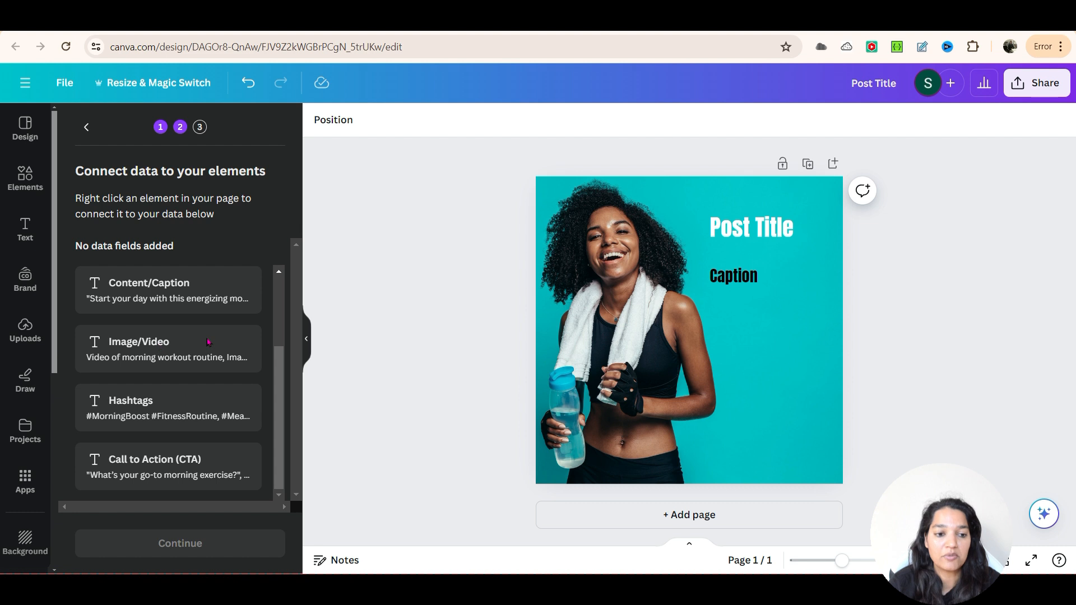
scroll(245, 340, up, 3)
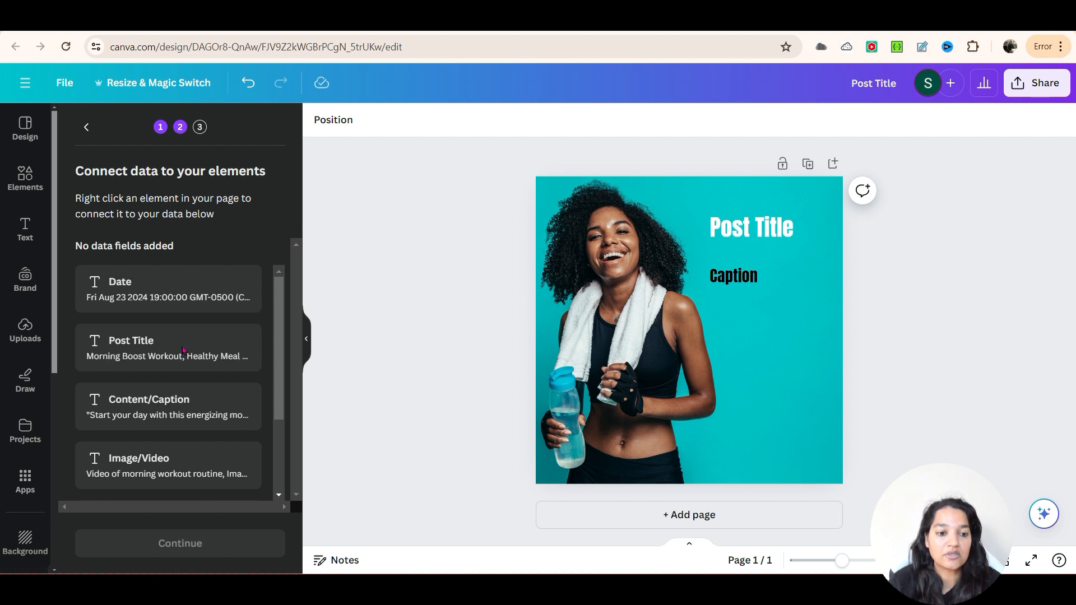
scroll(258, 358, down, 3)
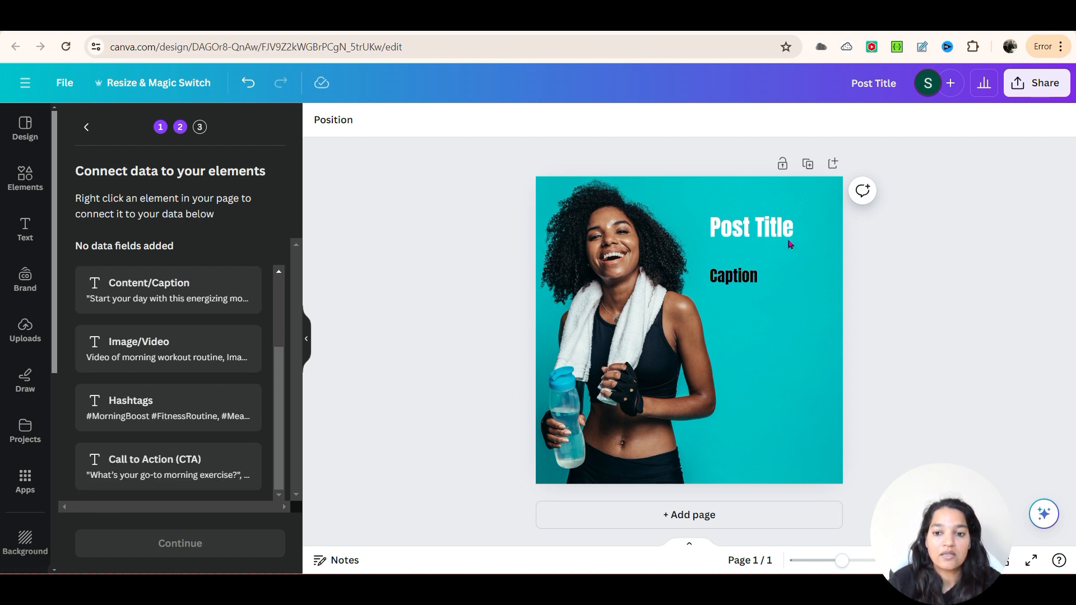
click(762, 224)
right_click(762, 225)
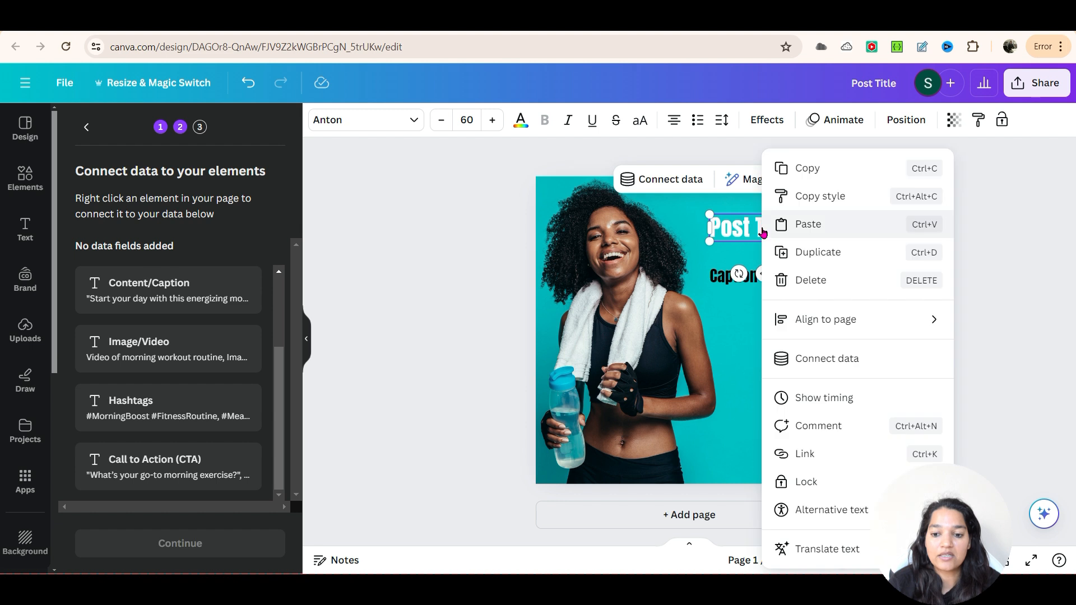
click(799, 360)
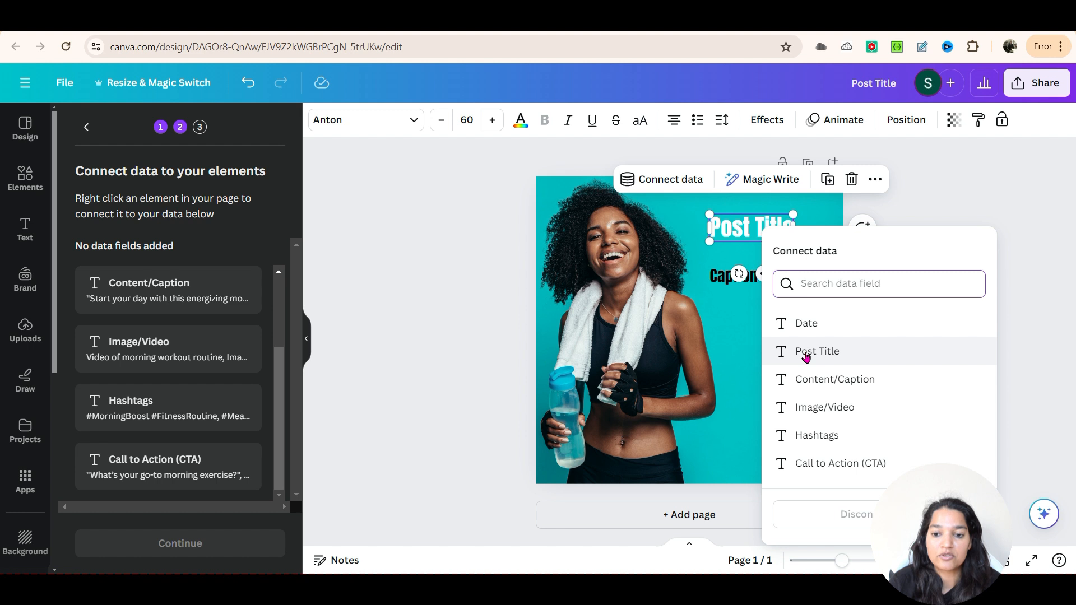
click(805, 352)
Step: Connect the Caption text to the Content/Caption data field
click(737, 286)
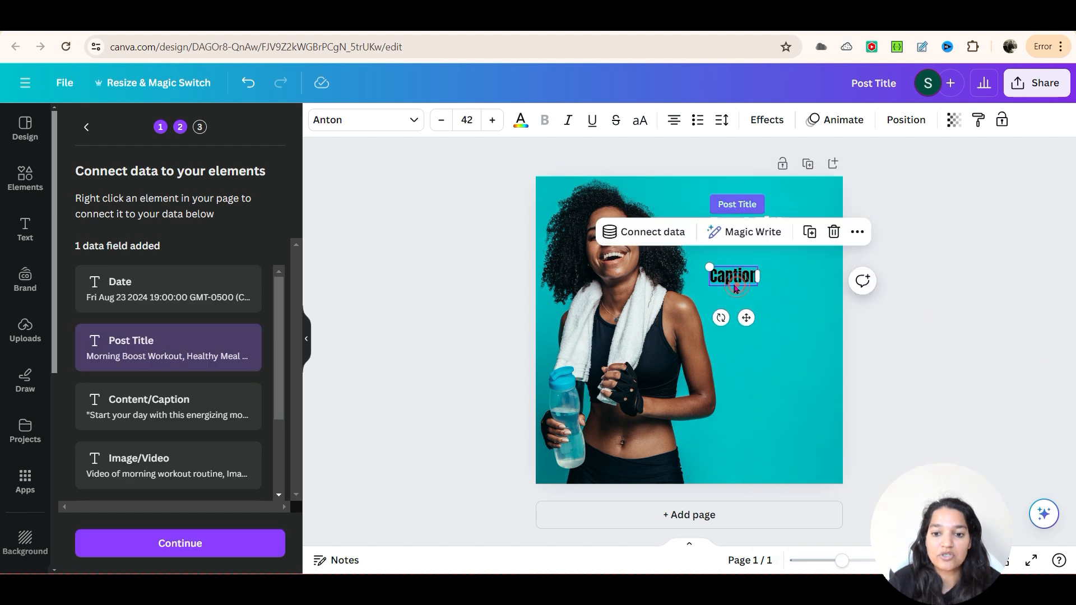
right_click(735, 281)
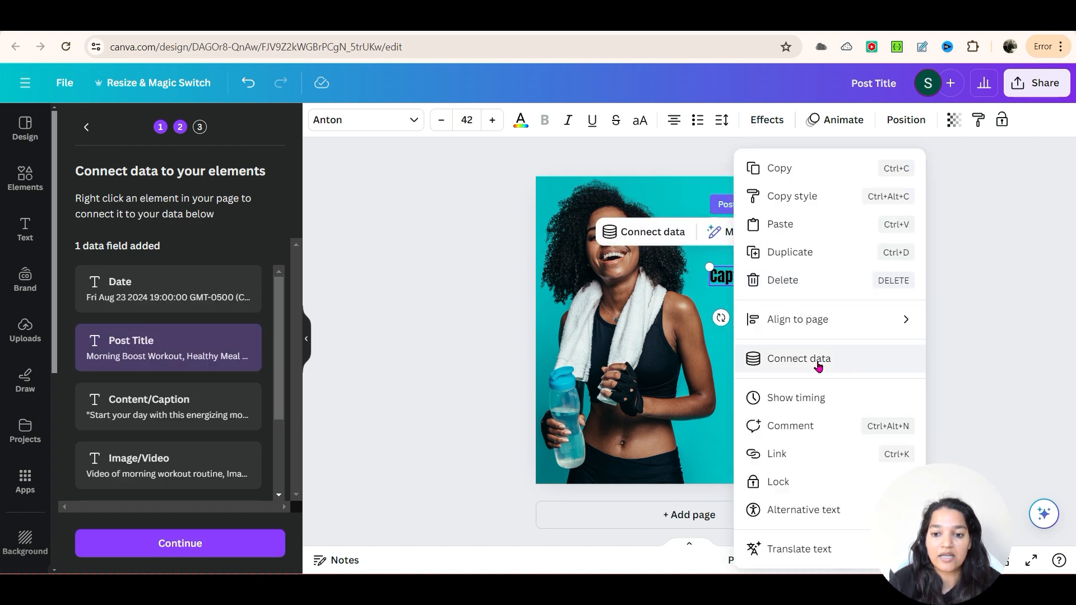
click(819, 365)
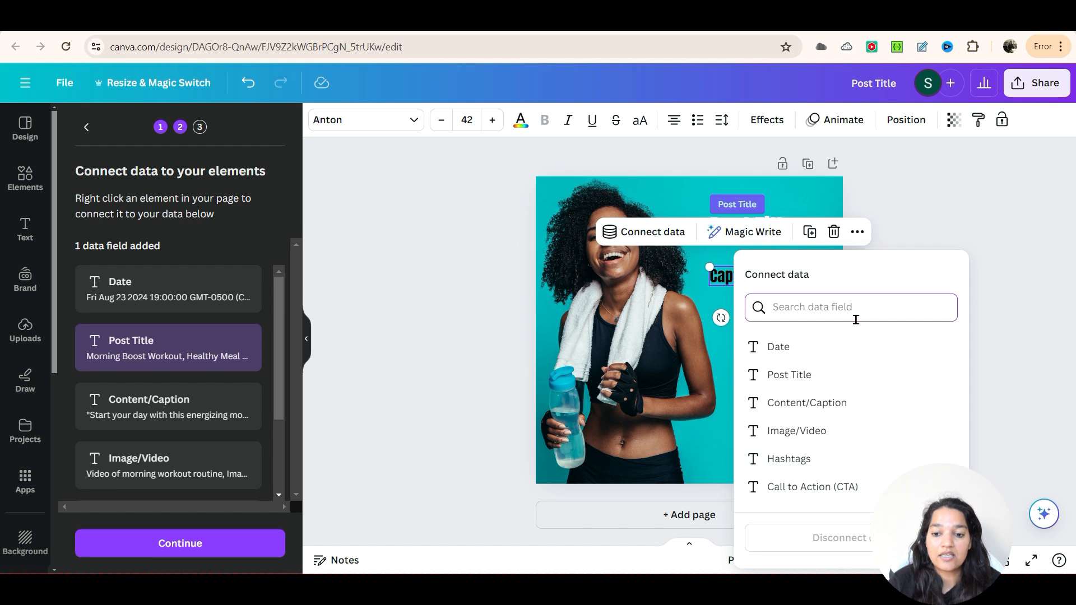
click(822, 404)
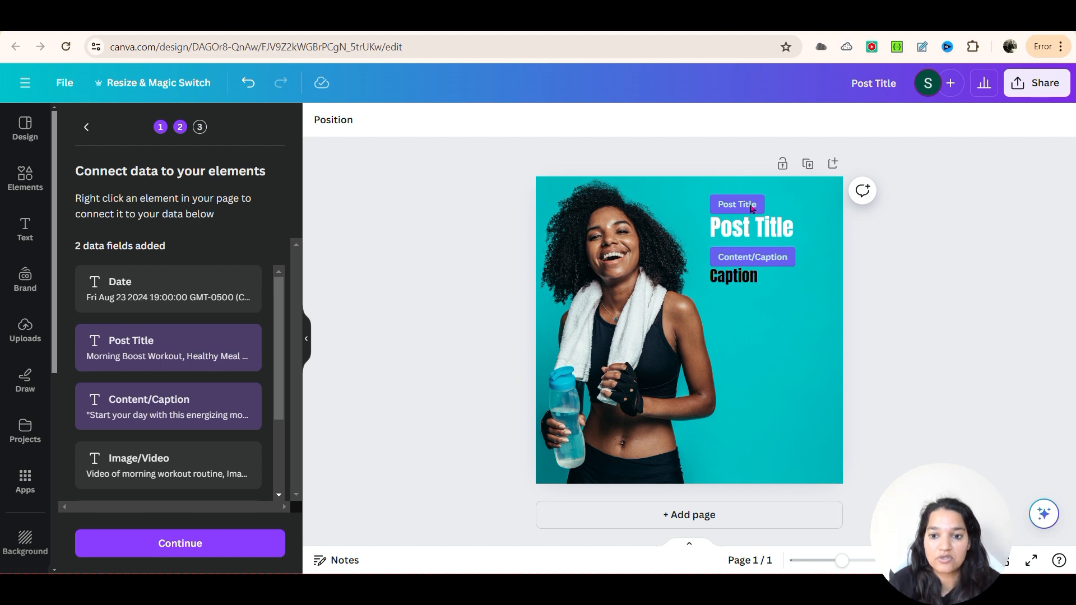
Step: Proceed with all six data rows selected and generate the 6 designs
click(781, 306)
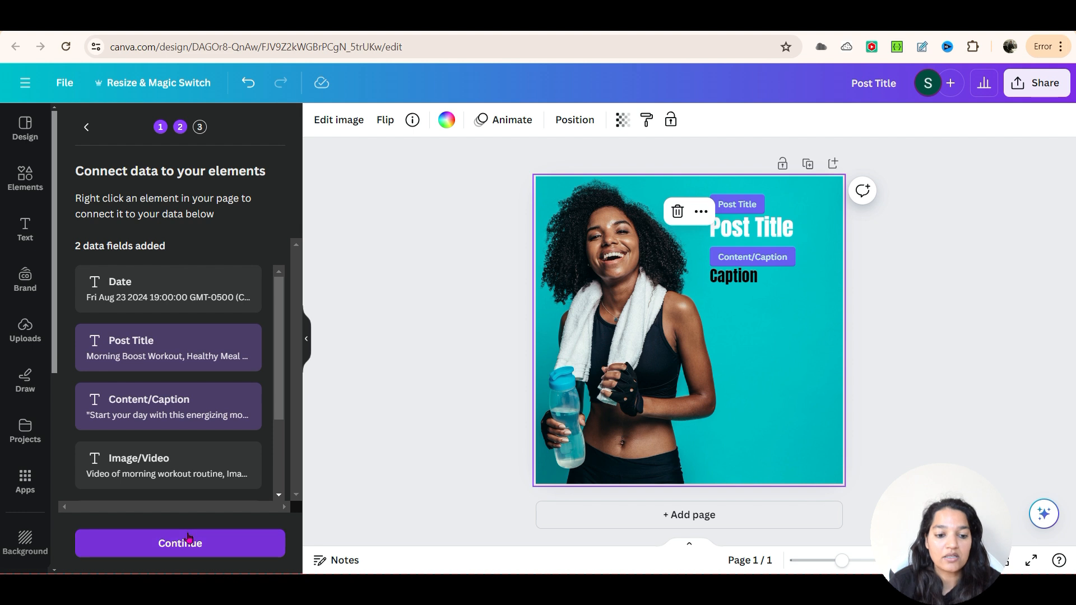
click(183, 542)
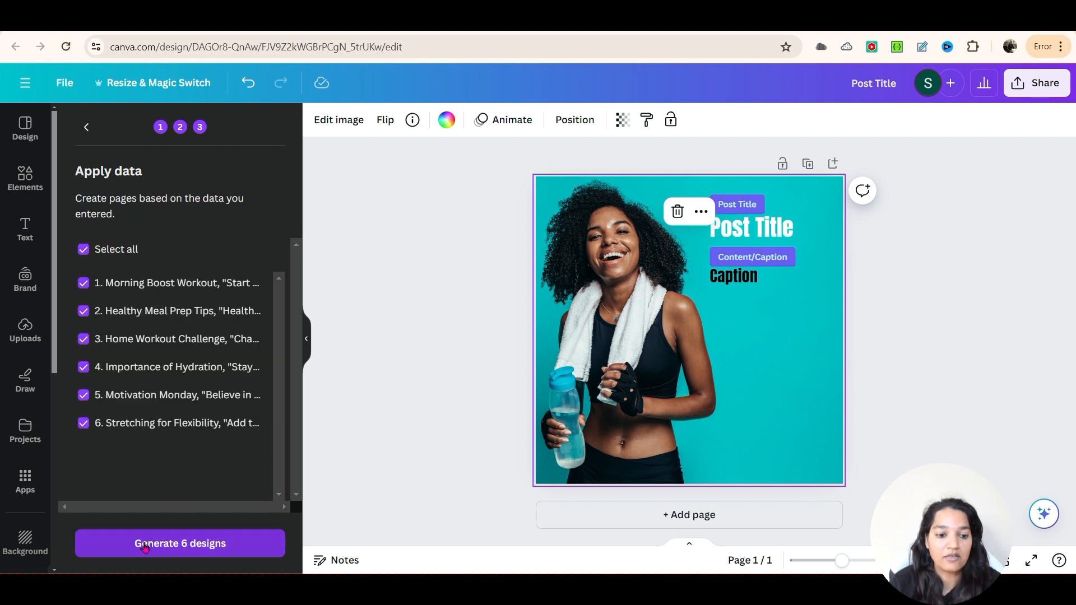
click(182, 546)
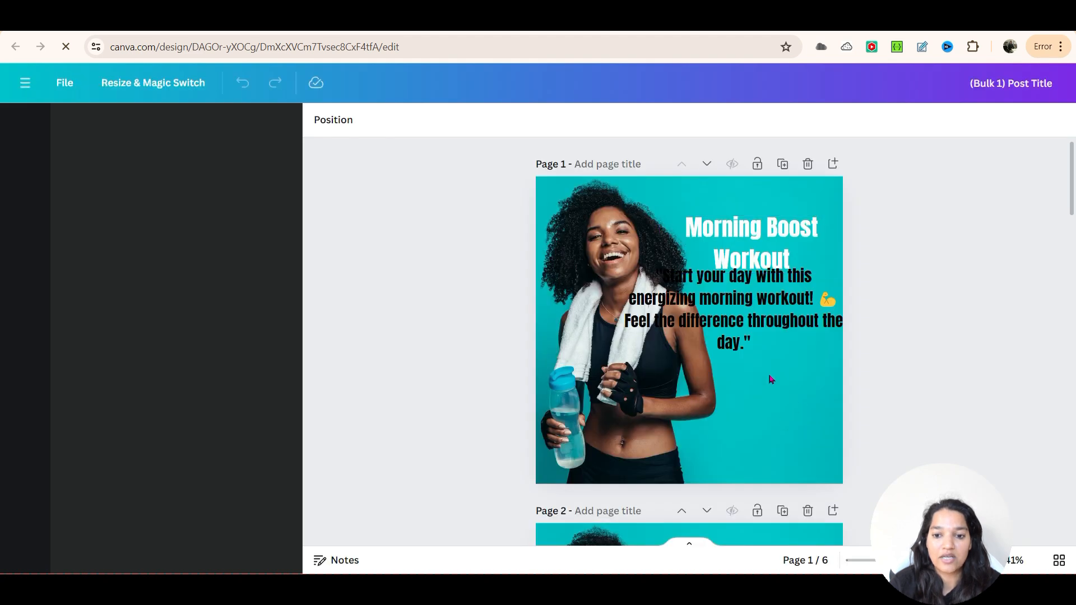
Step: Narrow the caption text box on page 1 and move it below the Morning Boost Workout title
click(746, 316)
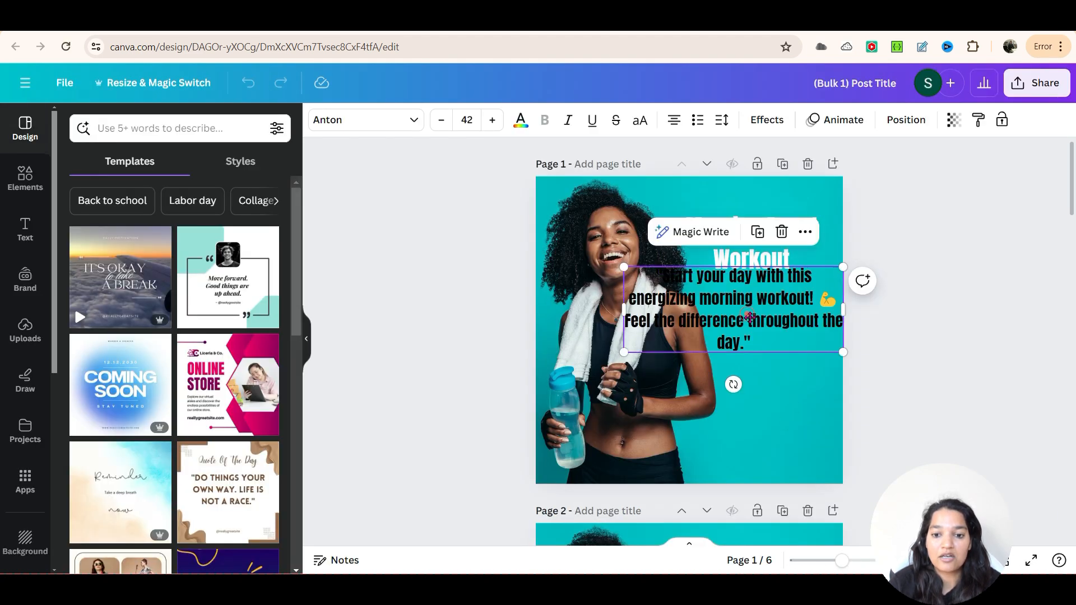
drag(621, 316, 685, 320)
drag(815, 347, 808, 353)
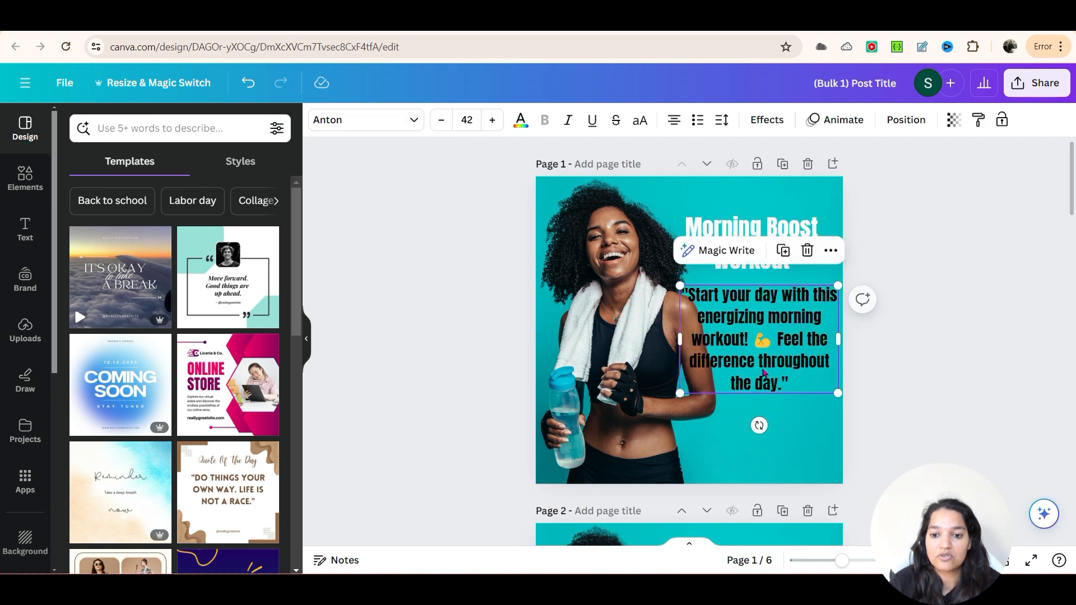
click(956, 345)
Step: Go down through the generated pages and lower and narrow an overlapping caption so it clears the title
click(789, 231)
scroll(870, 417, down, 3)
scroll(871, 417, down, 10)
scroll(868, 416, down, 5)
click(759, 319)
drag(759, 319, 759, 333)
drag(649, 313, 696, 313)
click(907, 384)
Step: Narrow and lower the caption on a further page, and check the remaining pages through page 6
scroll(859, 461, down, 1)
scroll(859, 461, down, 6)
click(728, 291)
drag(665, 291, 689, 290)
drag(770, 302, 770, 307)
scroll(801, 486, down, 6)
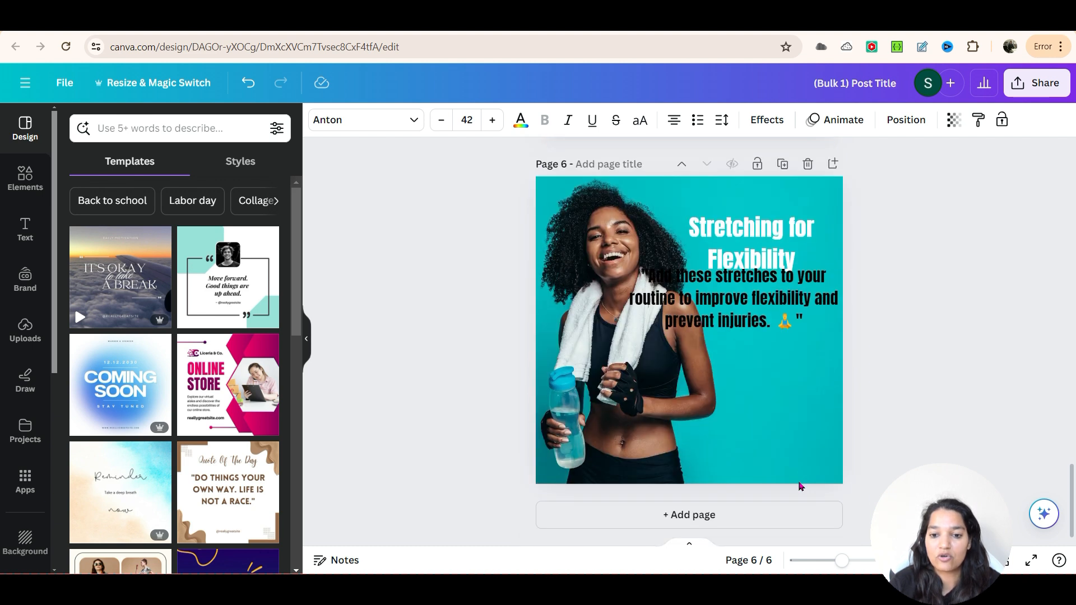
scroll(801, 486, up, 20)
scroll(801, 486, up, 7)
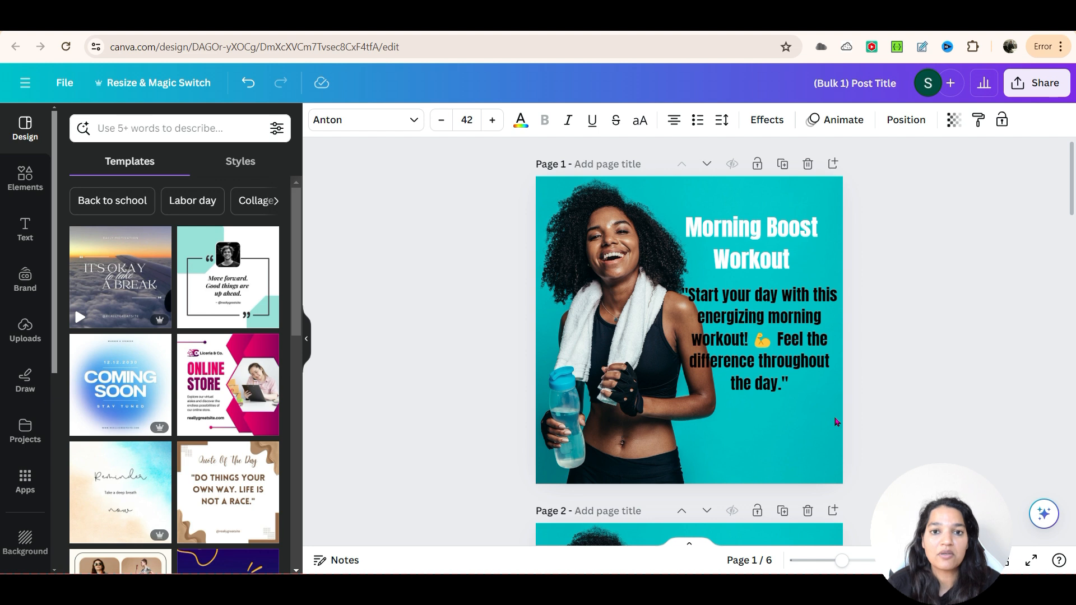